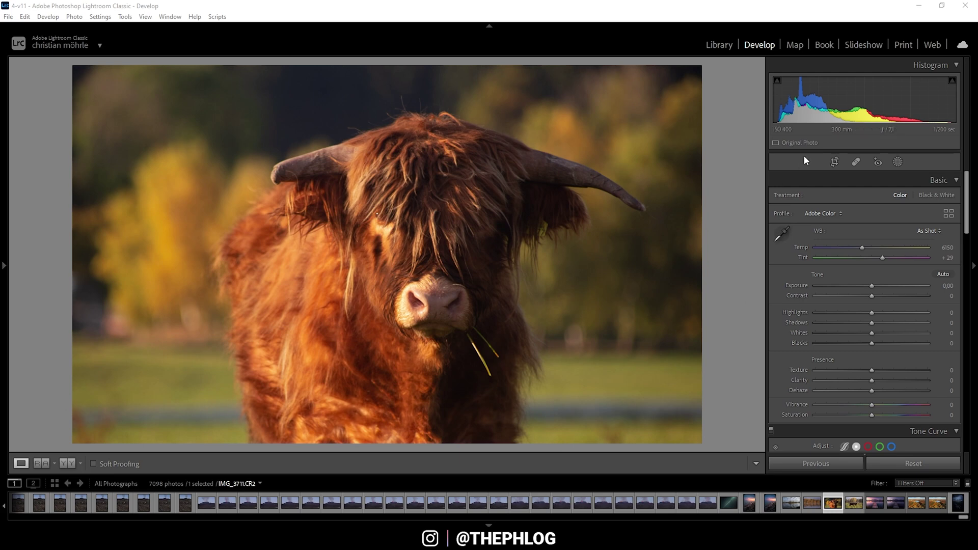
# Activate the Crop & Straighten overlay on the highland cow photo.
pyautogui.click(837, 161)
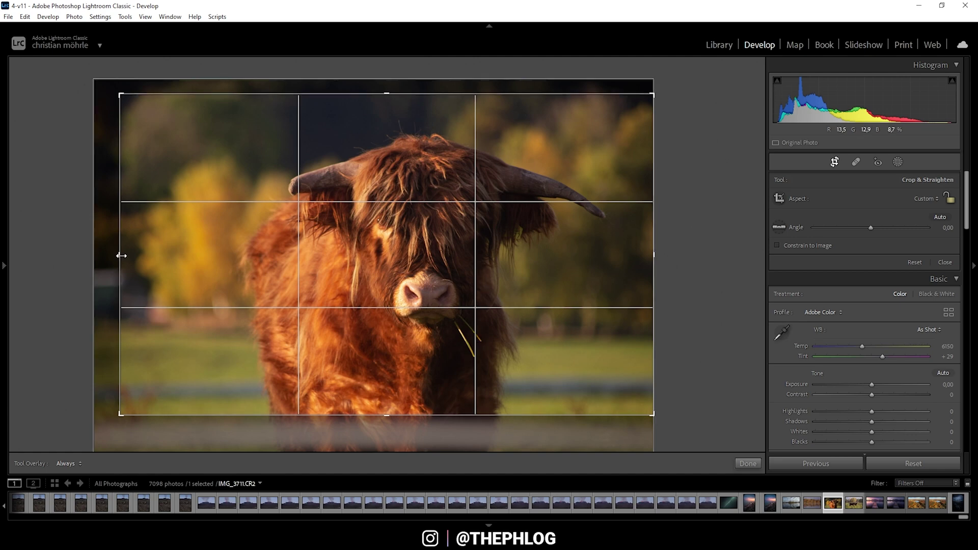
# Trim the crop's left edge inward, commit it, and set the profile to Adobe Standard.
pyautogui.moveTo(121, 256); pyautogui.dragTo(130, 257)
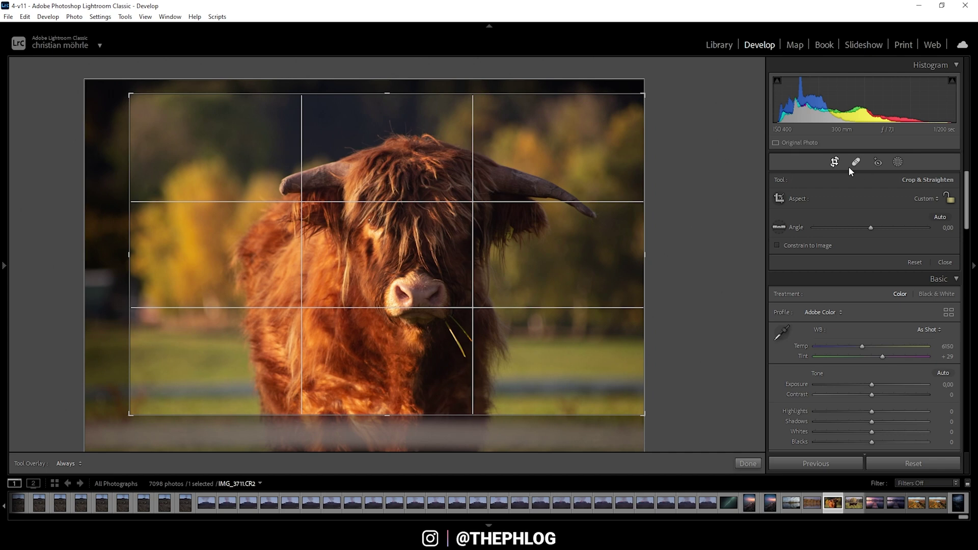
pyautogui.click(834, 162)
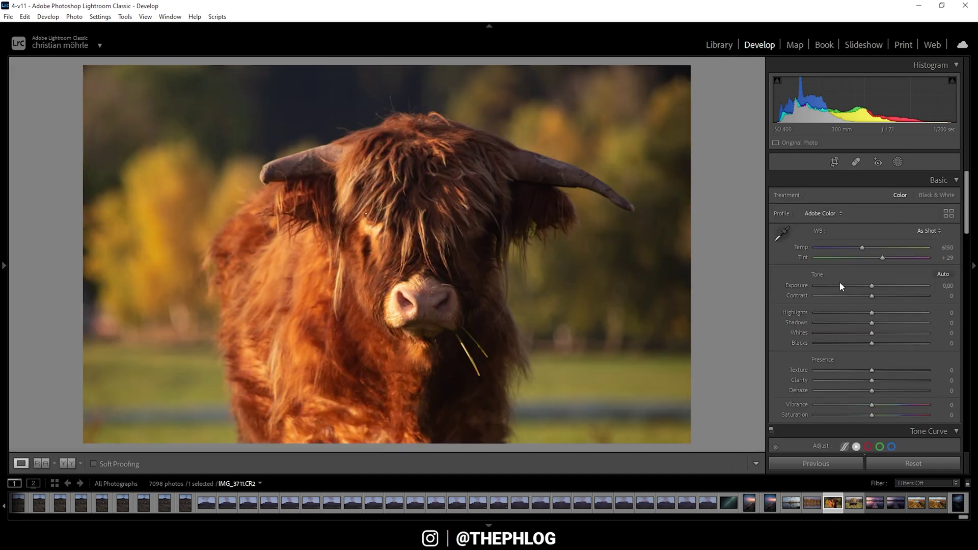
pyautogui.click(820, 214)
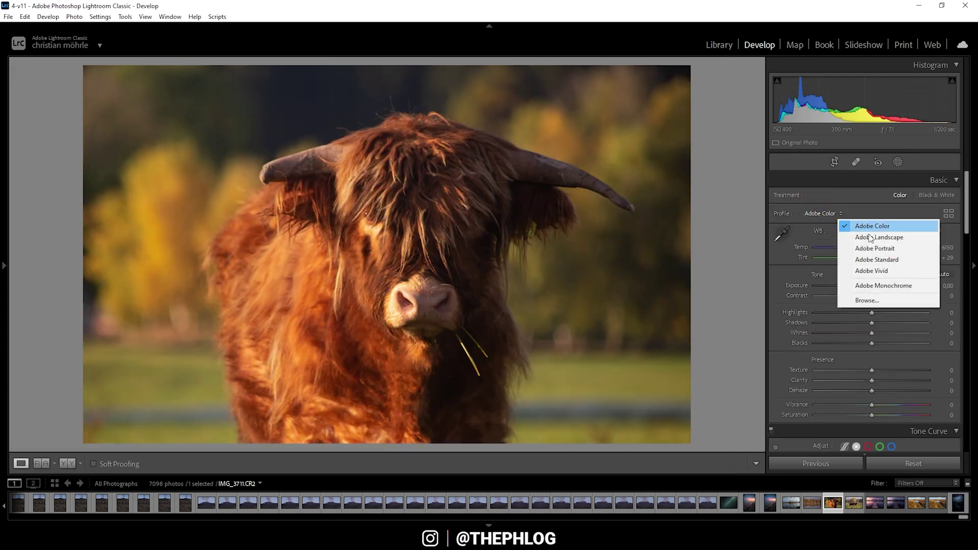
pyautogui.click(869, 257)
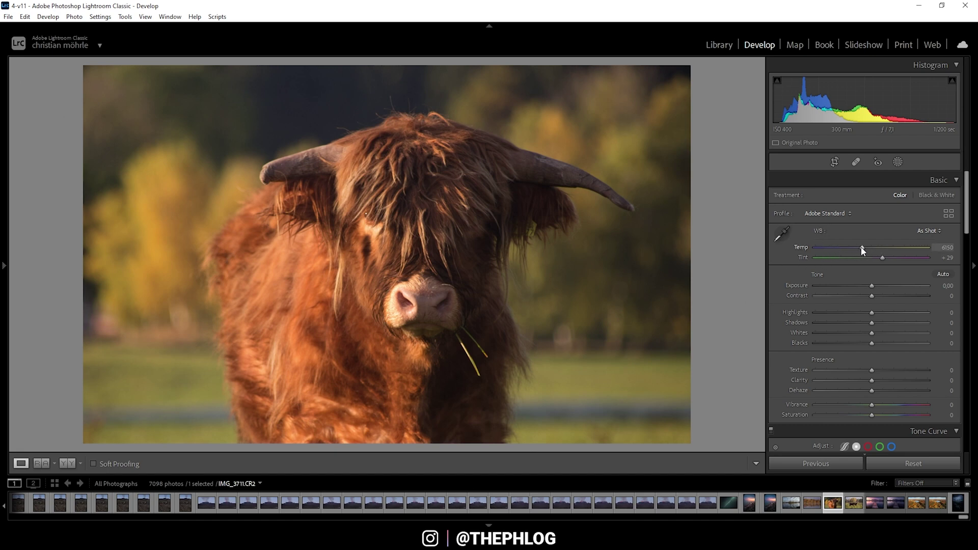
# Set white balance Temp to 7430 and Tint to +10.
pyautogui.moveTo(860, 251); pyautogui.dragTo(871, 251)
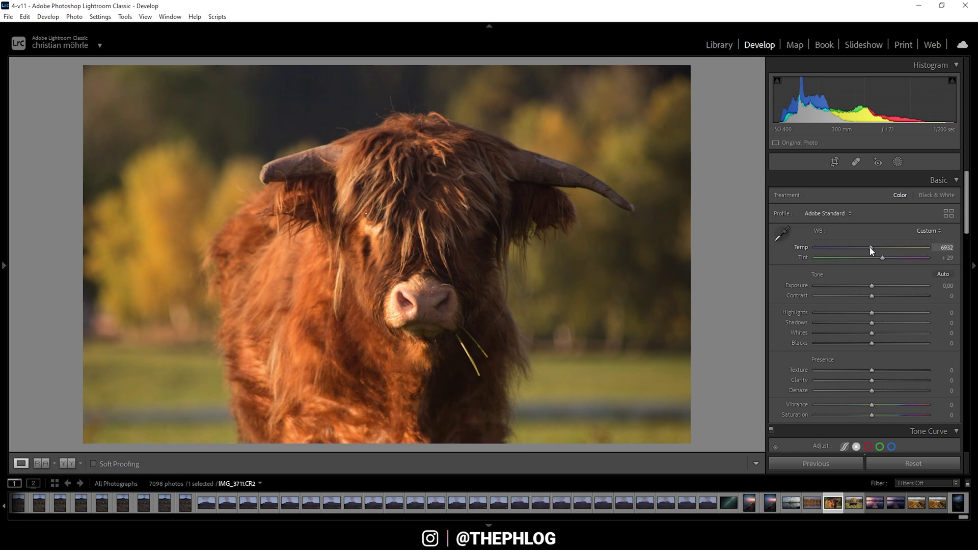
pyautogui.moveTo(871, 250); pyautogui.dragTo(875, 250)
pyautogui.moveTo(884, 258); pyautogui.dragTo(875, 255)
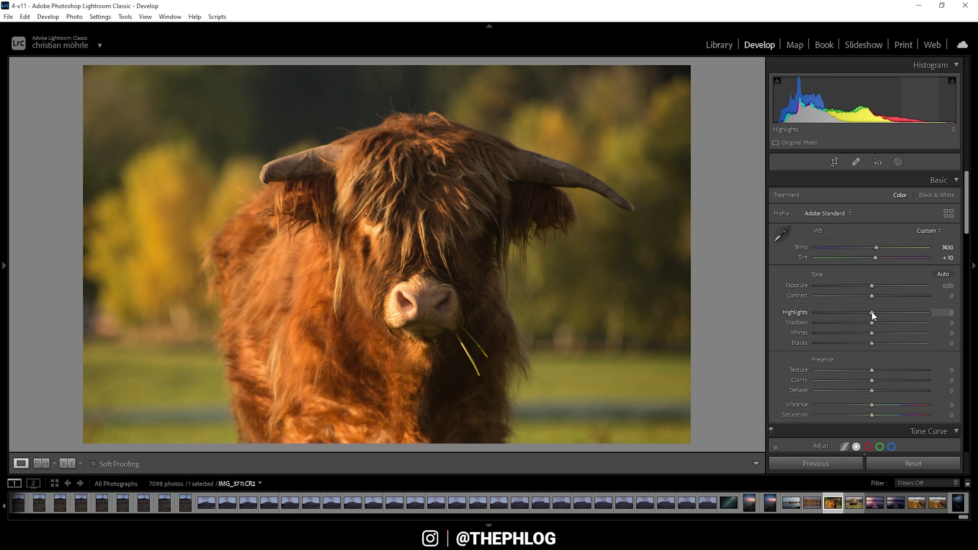
# Set Highlights -100, Shadows -100, Blacks +9 and Whites +34.
pyautogui.moveTo(871, 313); pyautogui.dragTo(806, 308)
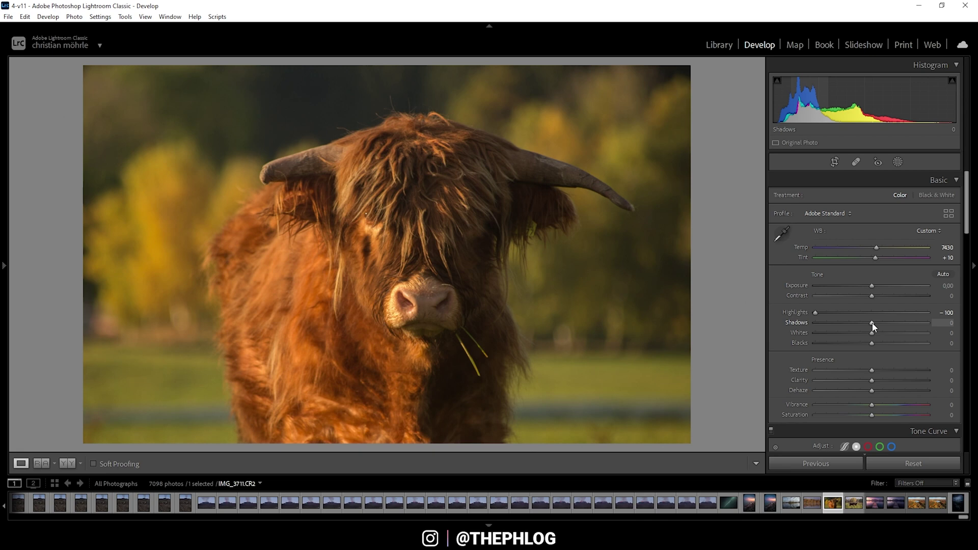
pyautogui.moveTo(872, 326); pyautogui.dragTo(806, 315)
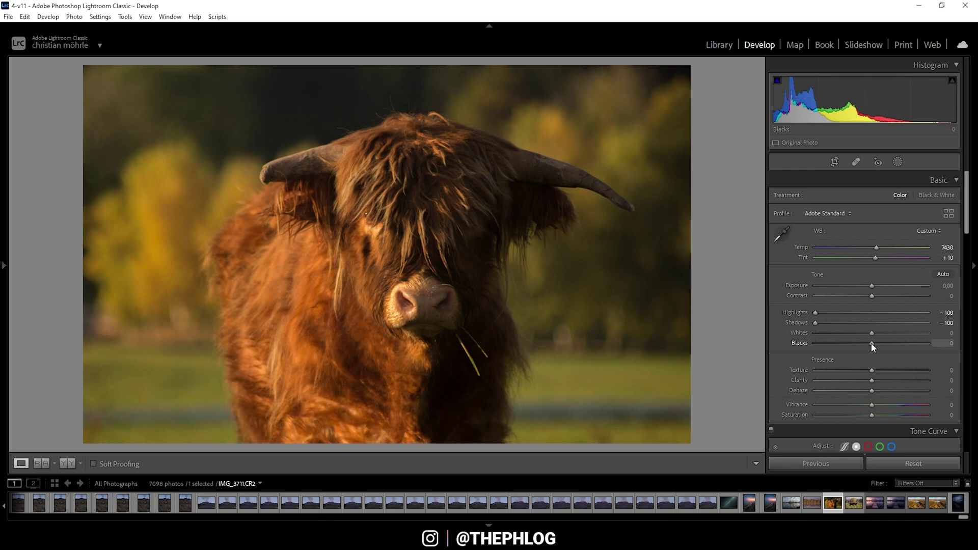
pyautogui.moveTo(872, 344); pyautogui.dragTo(876, 343)
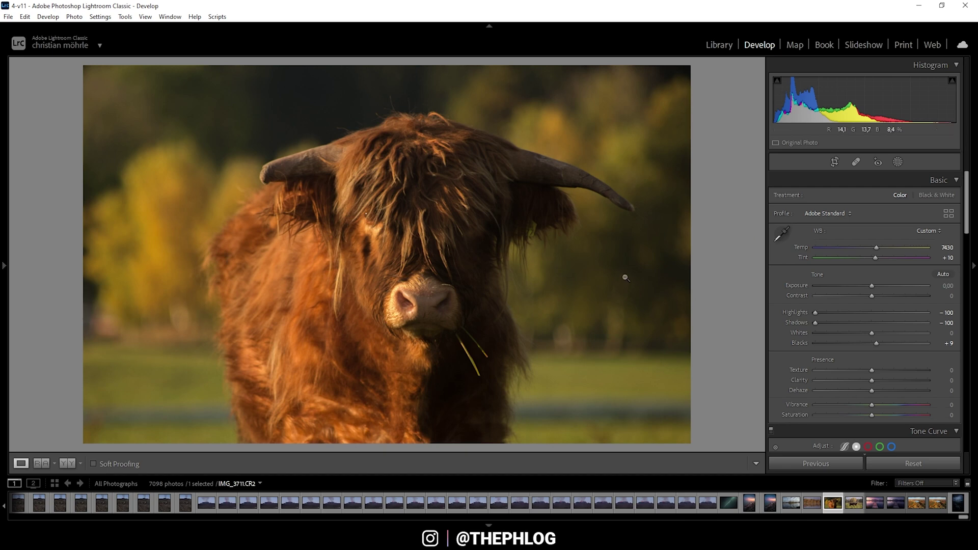
pyautogui.moveTo(872, 333); pyautogui.dragTo(891, 336)
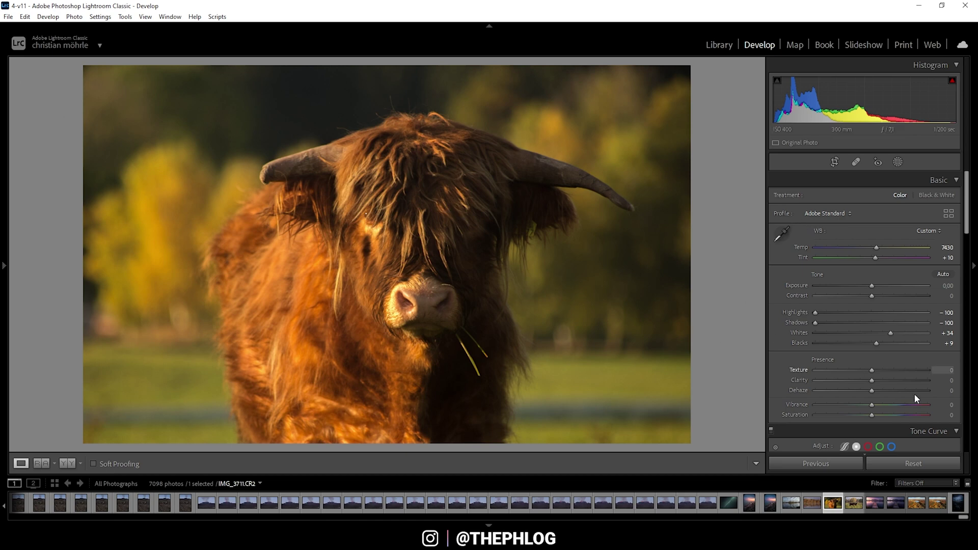
# Set Texture to +47, Clarity to -4 and Vibrance to -40.
pyautogui.moveTo(873, 370); pyautogui.dragTo(897, 368)
pyautogui.moveTo(874, 384); pyautogui.dragTo(871, 385)
pyautogui.click(869, 383)
pyautogui.moveTo(871, 407); pyautogui.dragTo(853, 405)
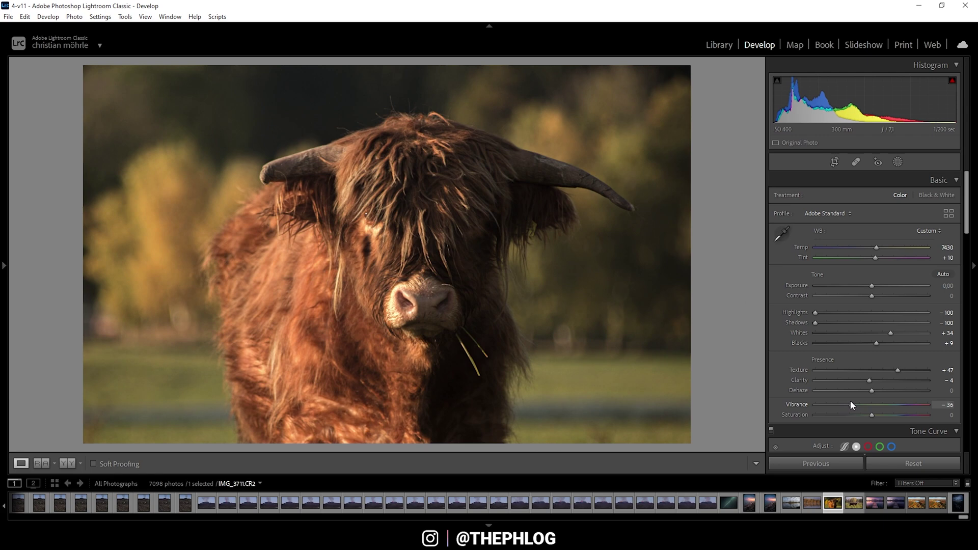
pyautogui.moveTo(849, 401); pyautogui.dragTo(848, 401)
pyautogui.click(897, 162)
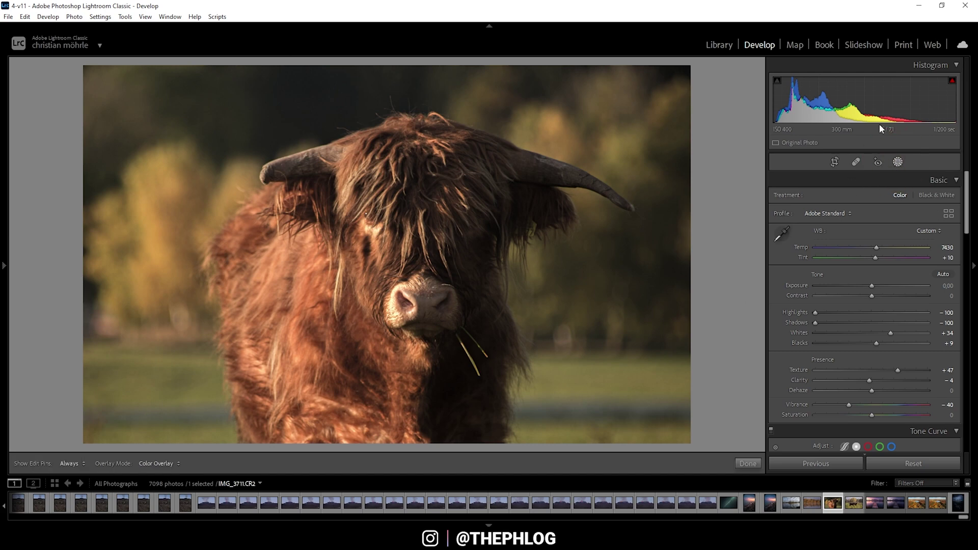
# Draw a radial gradient mask and fit it around the cow's head.
pyautogui.click(897, 163)
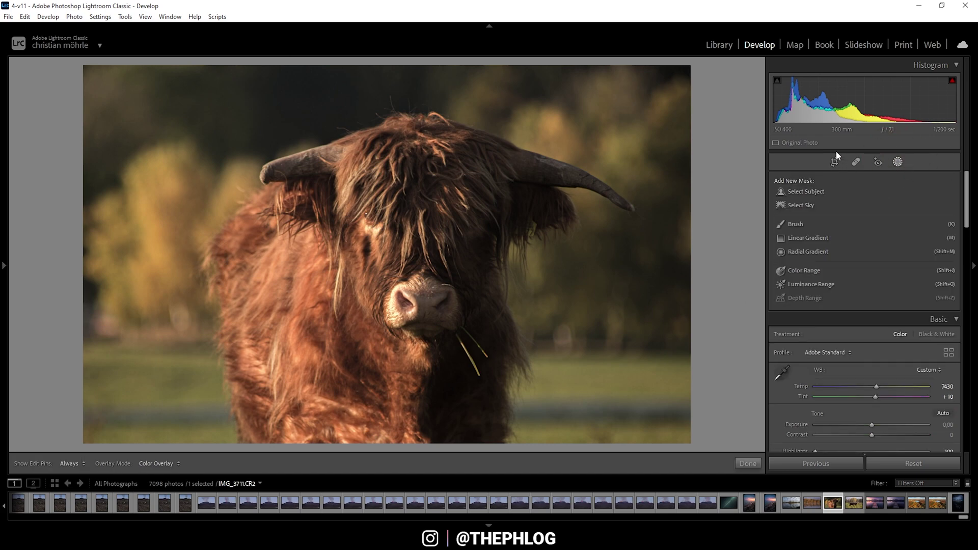
pyautogui.click(805, 251)
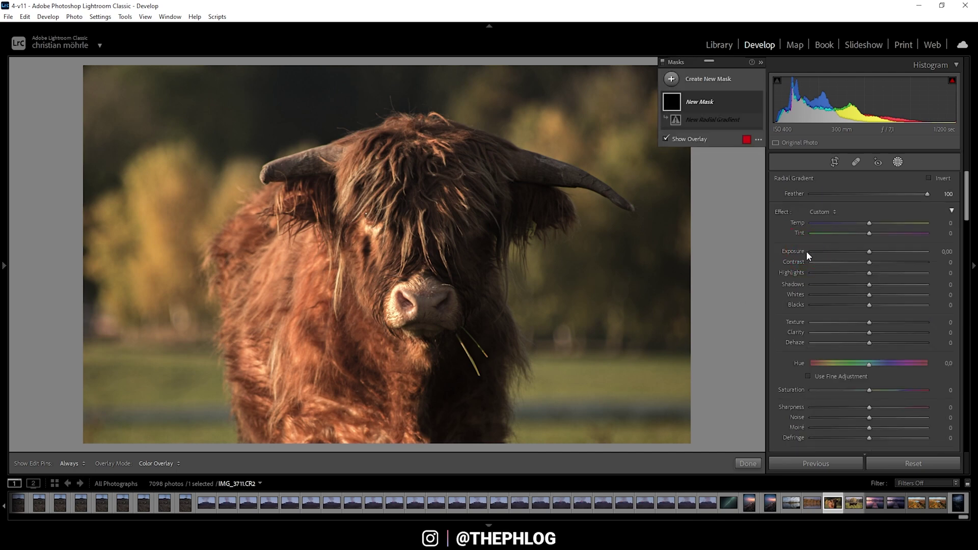
pyautogui.moveTo(339, 230); pyautogui.dragTo(496, 386)
pyautogui.moveTo(347, 245); pyautogui.dragTo(409, 281)
pyautogui.moveTo(238, 266); pyautogui.dragTo(230, 266)
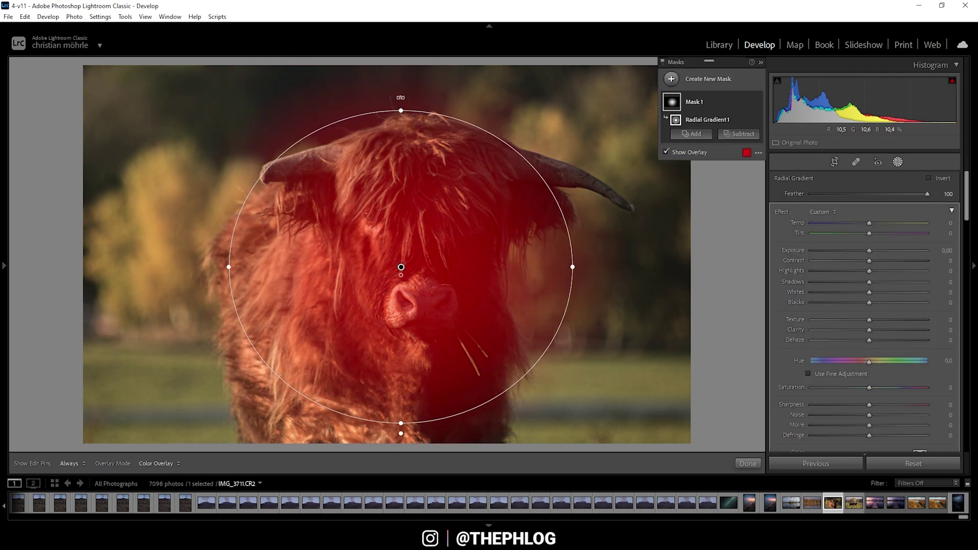
pyautogui.moveTo(401, 102); pyautogui.dragTo(401, 106)
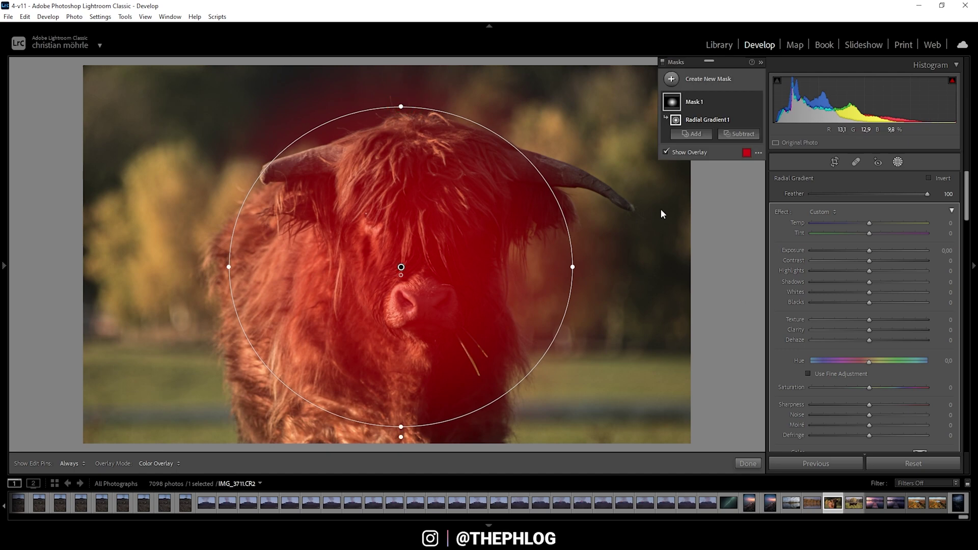
# Invert the radial mask, set Feather 58 and Exposure -0.64.
pyautogui.click(929, 178)
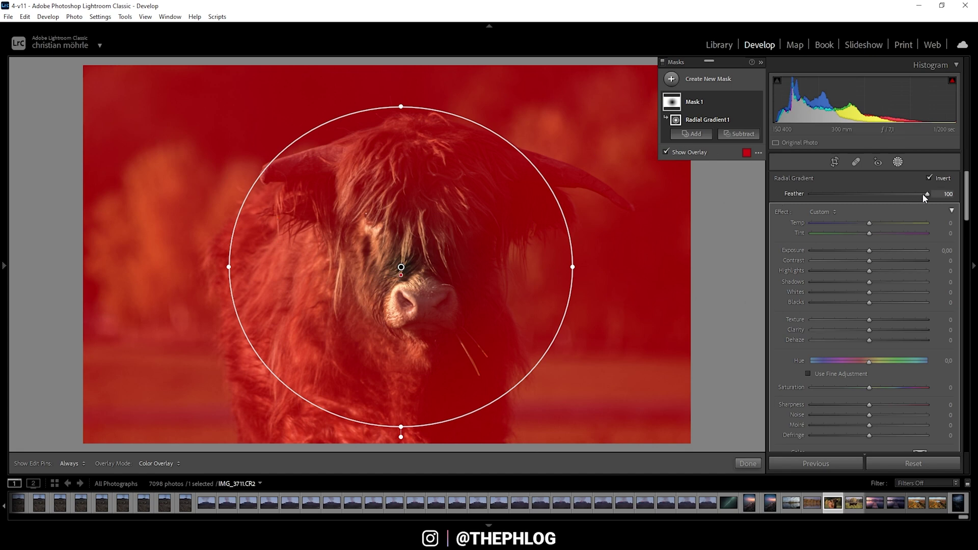
pyautogui.moveTo(923, 194); pyautogui.dragTo(900, 194)
pyautogui.hotkey('shift', 'Down')
pyautogui.hotkey('shift', 'Down')
pyautogui.hotkey('shift', 'Down')
pyautogui.hotkey('shift', 'Down')
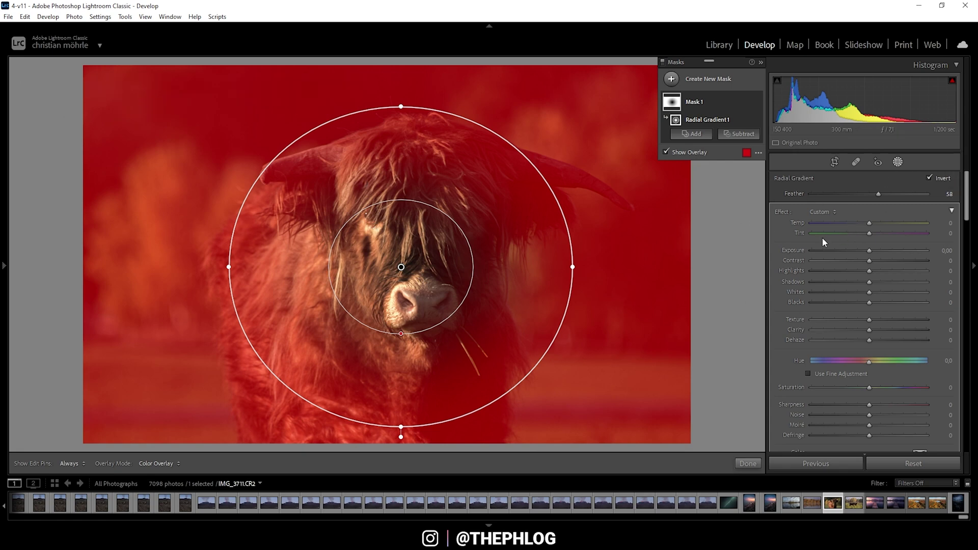
pyautogui.click(868, 251)
pyautogui.press('o')
pyautogui.moveTo(868, 250); pyautogui.dragTo(860, 249)
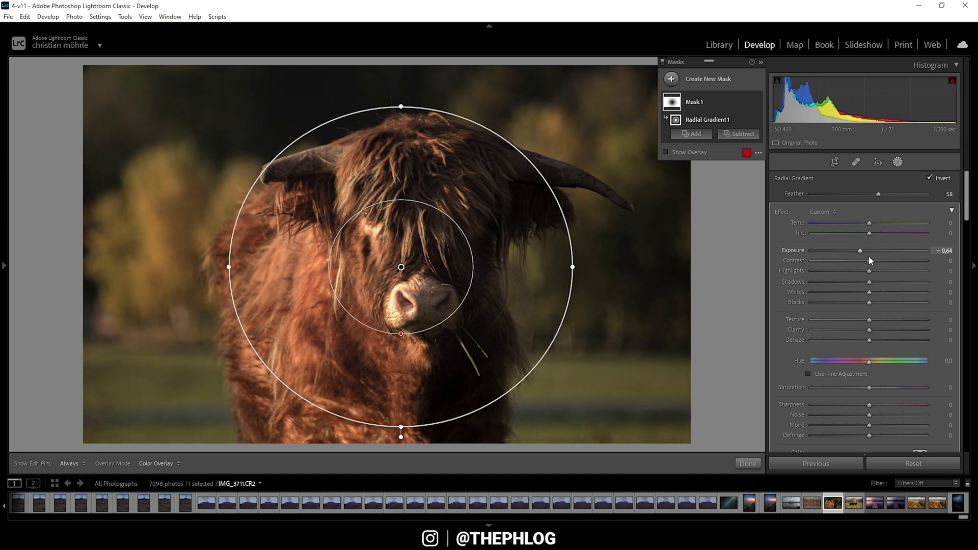
pyautogui.click(668, 80)
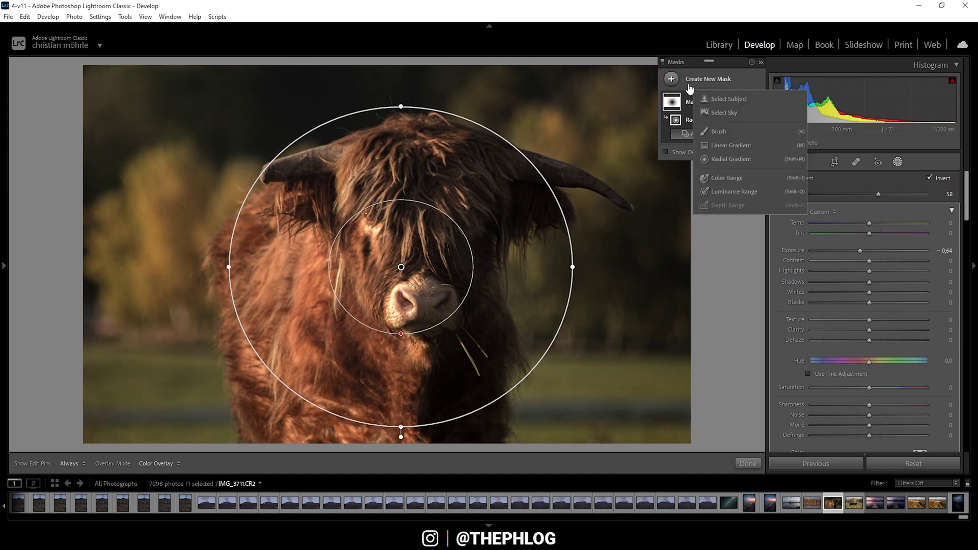
# Add a linear gradient near the right edge and subtract Select Subject from it.
pyautogui.click(720, 145)
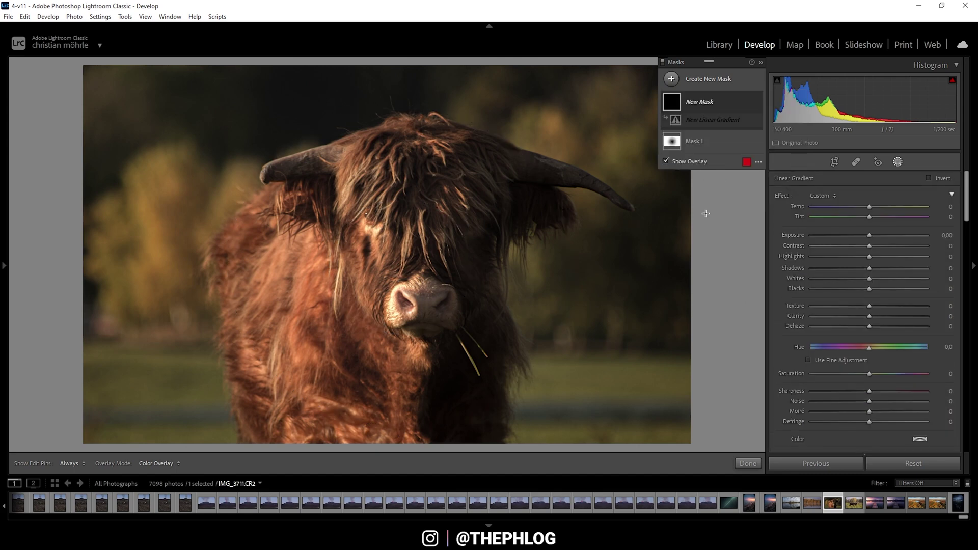
pyautogui.moveTo(699, 209); pyautogui.dragTo(711, 210)
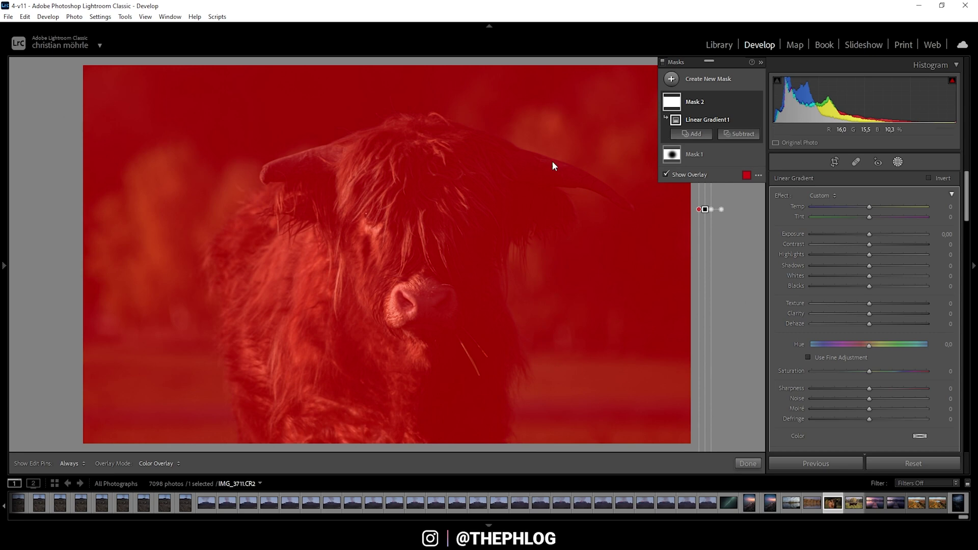
pyautogui.click(742, 137)
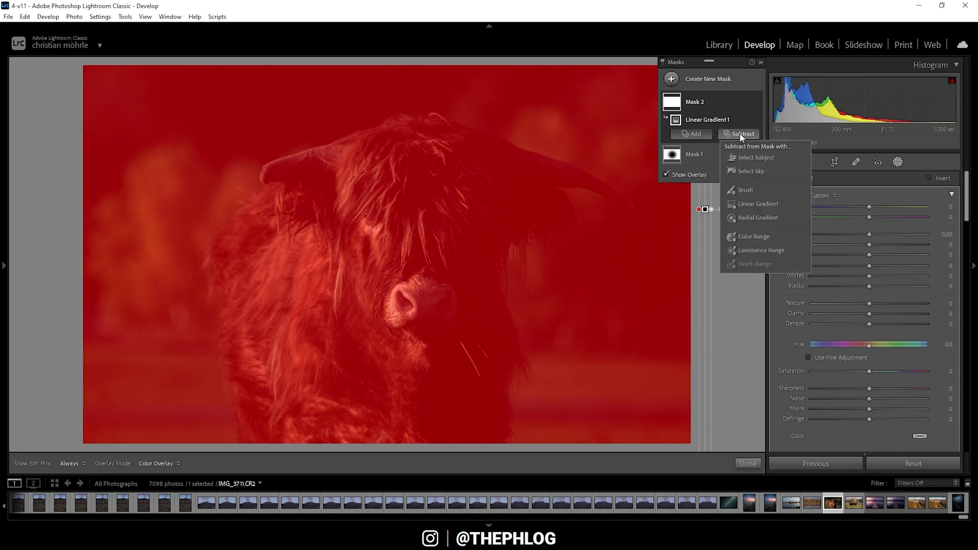
pyautogui.click(756, 158)
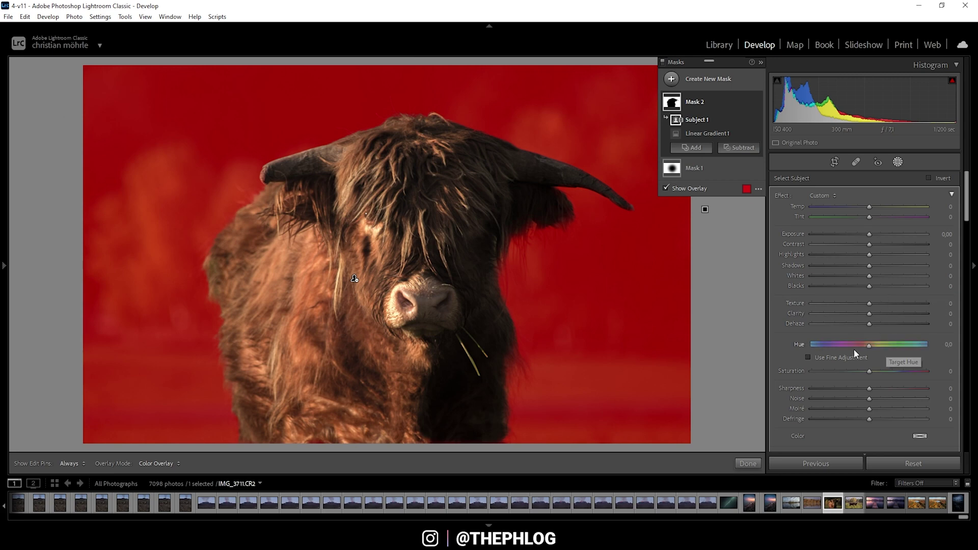
# Set the background mask to Exposure -0.32, Whites -40 and Temp 11.
pyautogui.press('o')
pyautogui.moveTo(870, 237); pyautogui.dragTo(867, 236)
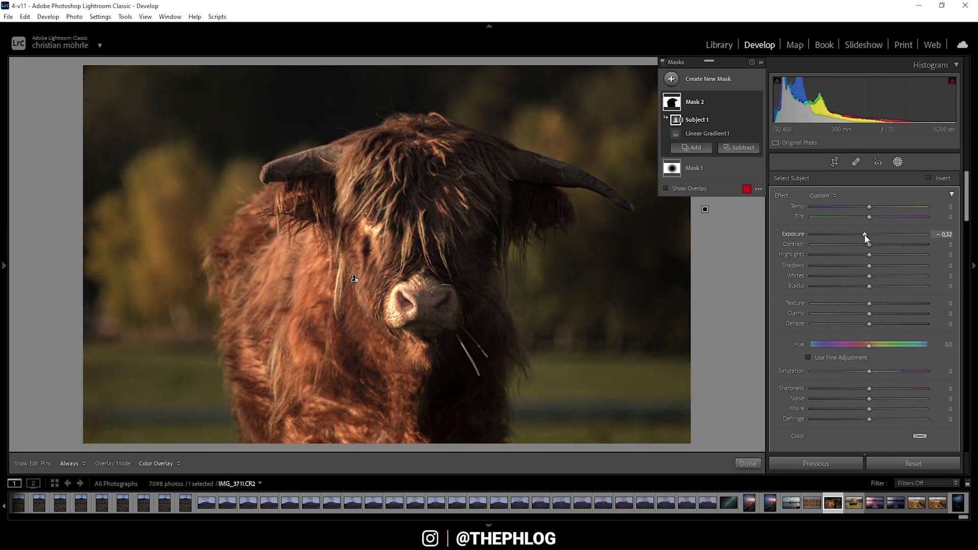
pyautogui.moveTo(869, 272); pyautogui.dragTo(855, 272)
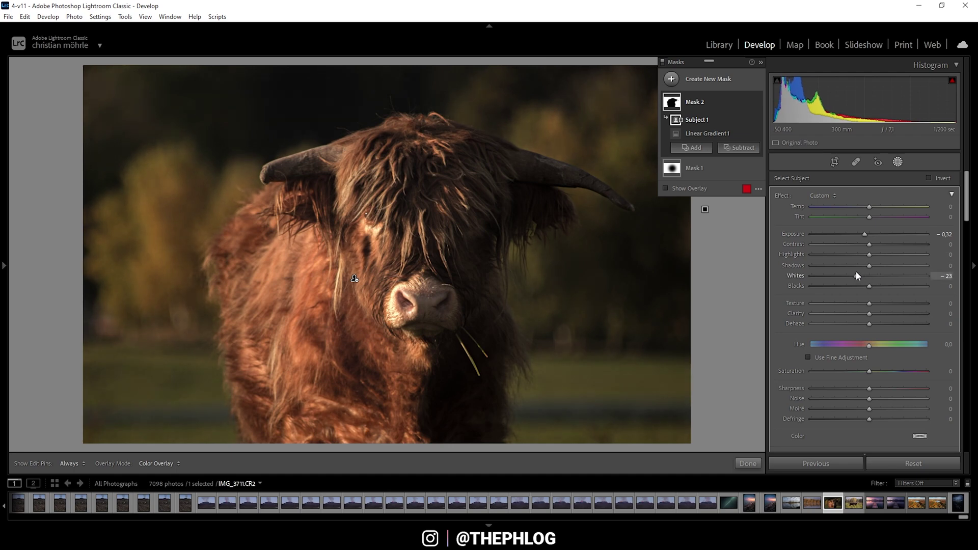
pyautogui.moveTo(856, 272); pyautogui.dragTo(847, 273)
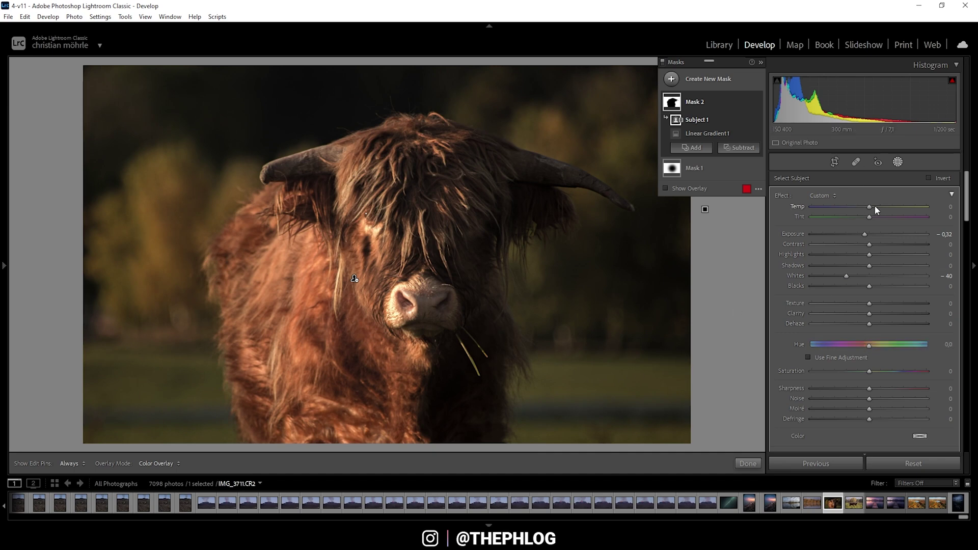
pyautogui.moveTo(871, 209); pyautogui.dragTo(877, 209)
# Lower the mask's Saturation to -6, Clarity to -100 and Texture to -76.
pyautogui.moveTo(868, 372); pyautogui.dragTo(866, 372)
pyautogui.moveTo(869, 316); pyautogui.dragTo(783, 304)
pyautogui.moveTo(868, 303); pyautogui.dragTo(824, 292)
pyautogui.click(898, 162)
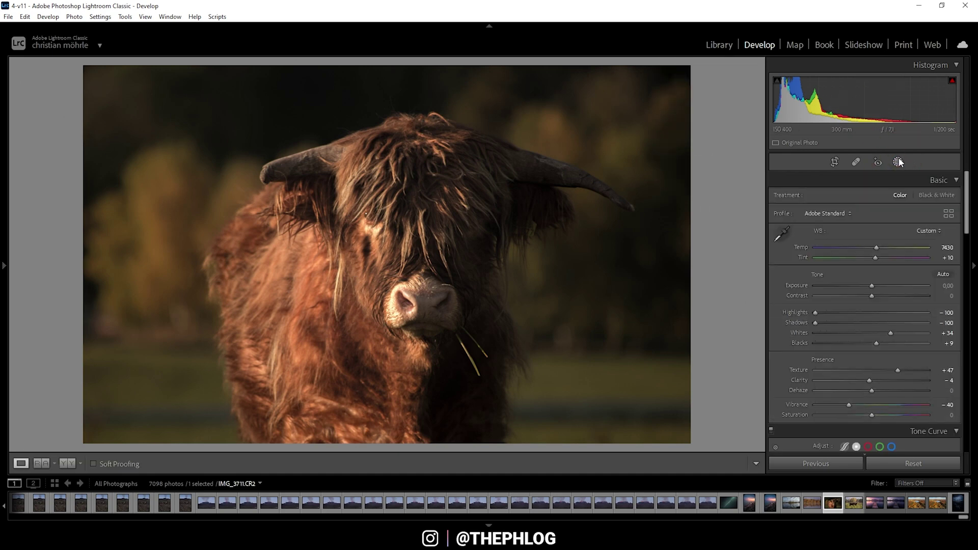
# In HSL Hue, shift Yellow to -13 and Orange to -4.
pyautogui.scroll(-10, 796, 203)
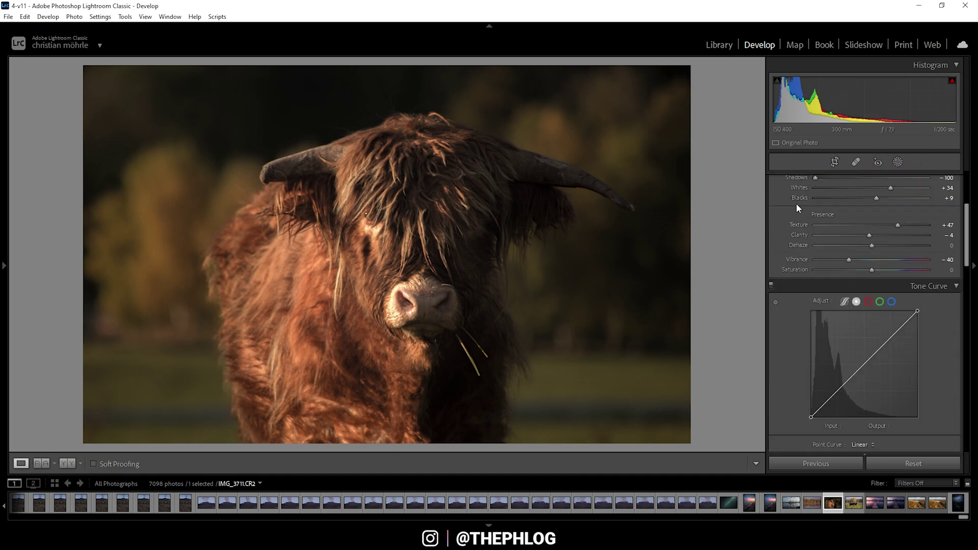
pyautogui.scroll(2, 796, 203)
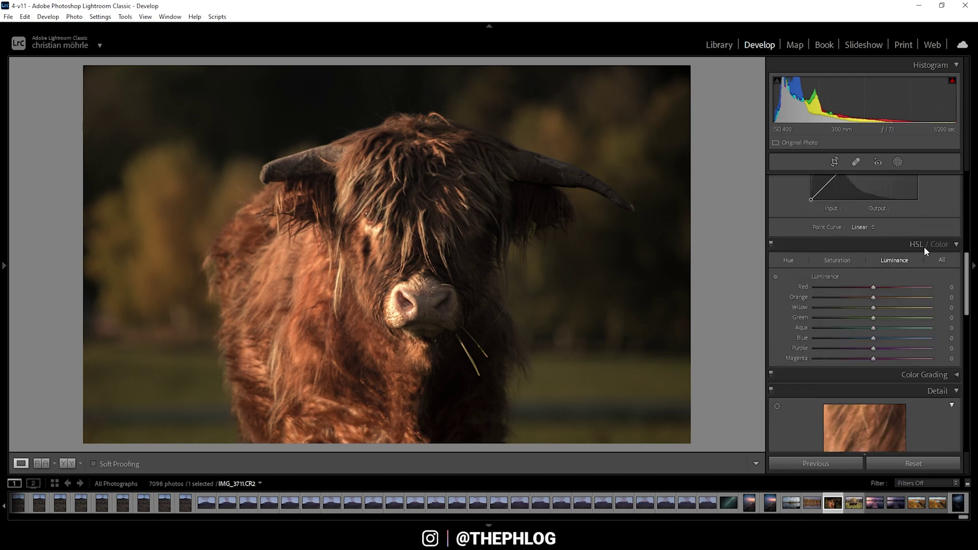
pyautogui.click(788, 259)
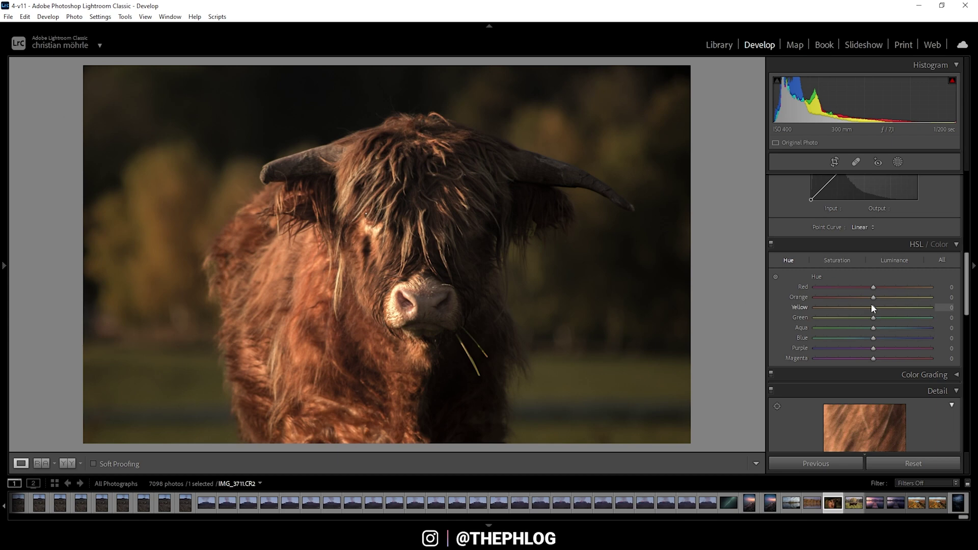
pyautogui.moveTo(873, 308)
pyautogui.mouseDown()
pyautogui.moveTo(843, 310)
pyautogui.moveTo(887, 310)
pyautogui.moveTo(858, 310)
pyautogui.moveTo(874, 310)
pyautogui.moveTo(866, 309)
pyautogui.mouseUp()
pyautogui.moveTo(872, 296); pyautogui.dragTo(870, 297)
# In HSL Saturation, mute Orange slightly and drop Green through Magenta to -100.
pyautogui.click(831, 261)
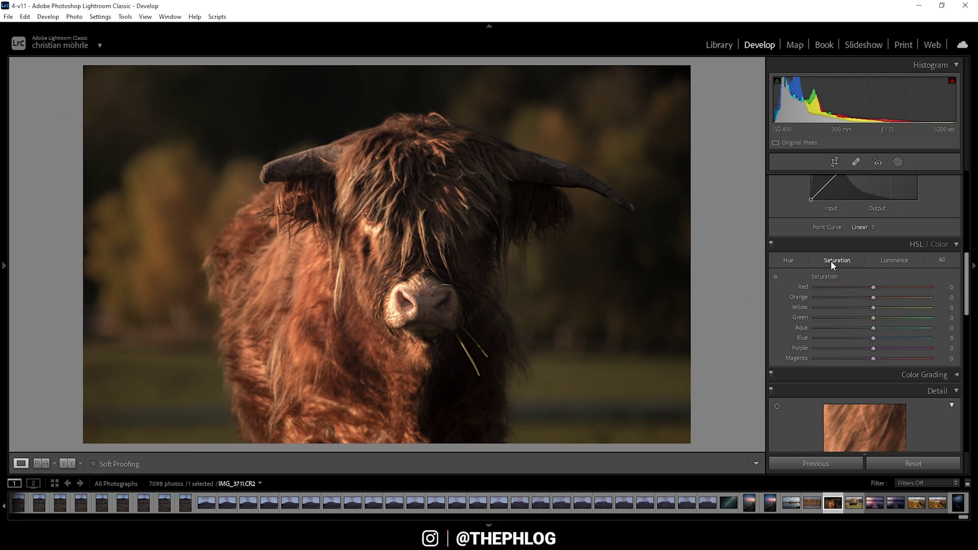
pyautogui.moveTo(874, 295); pyautogui.dragTo(867, 298)
pyautogui.moveTo(872, 318); pyautogui.dragTo(777, 318)
pyautogui.moveTo(872, 328); pyautogui.dragTo(779, 327)
pyautogui.moveTo(872, 348); pyautogui.dragTo(801, 346)
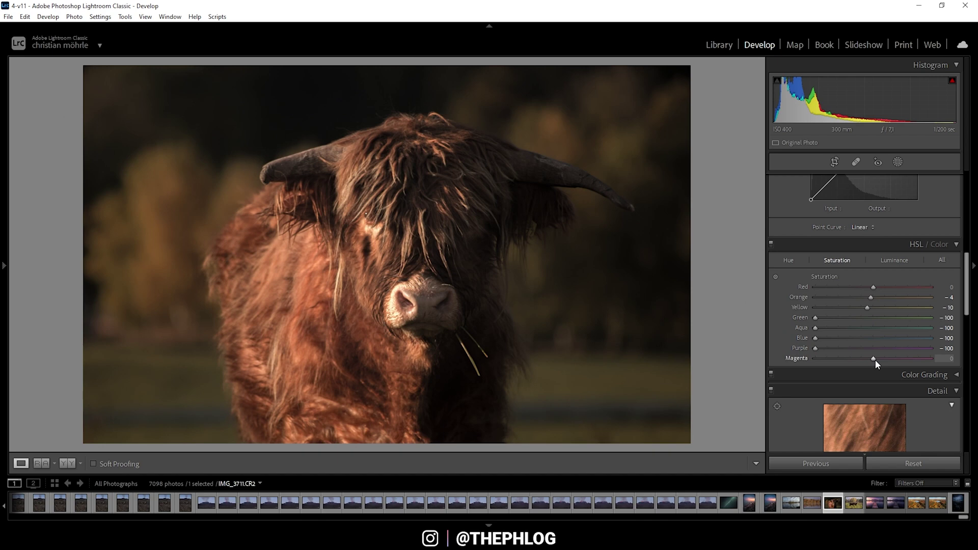
pyautogui.moveTo(873, 358); pyautogui.dragTo(820, 356)
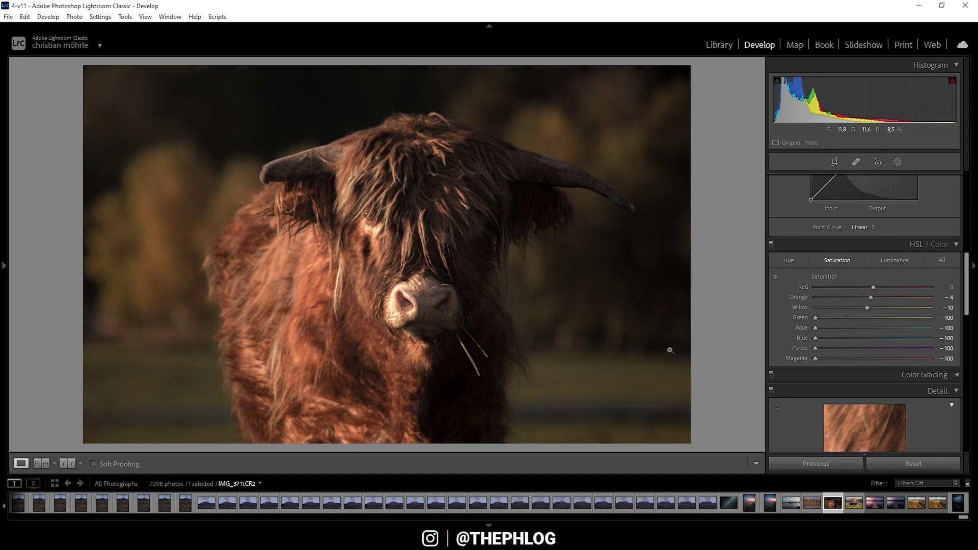
# Raise Orange luminance to +7.
pyautogui.click(895, 261)
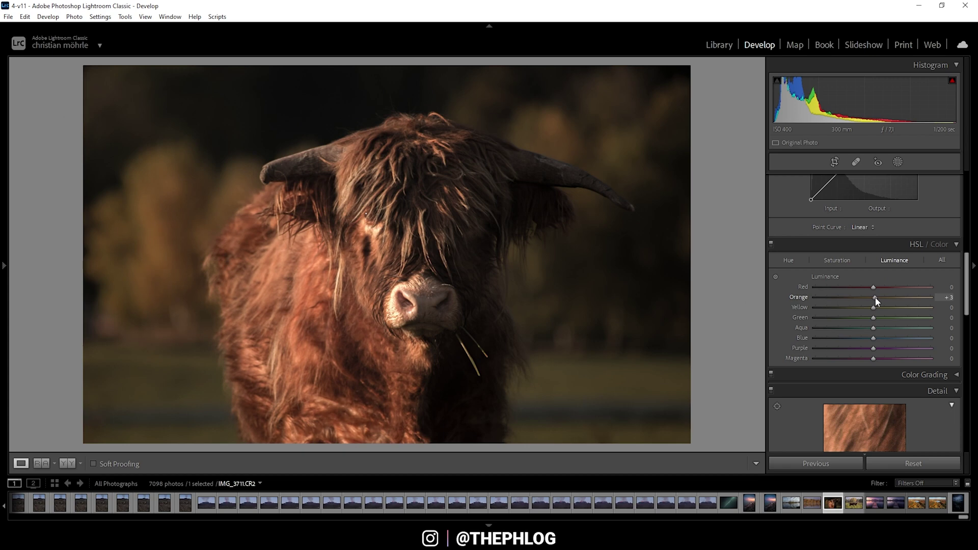
pyautogui.moveTo(875, 298)
pyautogui.mouseDown()
pyautogui.moveTo(883, 297)
pyautogui.moveTo(875, 298)
pyautogui.mouseUp()
pyautogui.click(804, 389)
# Tint the Color Grading highlights warm yellow at Hue 43, Saturation 25.
pyautogui.click(880, 375)
pyautogui.scroll(-10, 835, 334)
pyautogui.scroll(3, 834, 332)
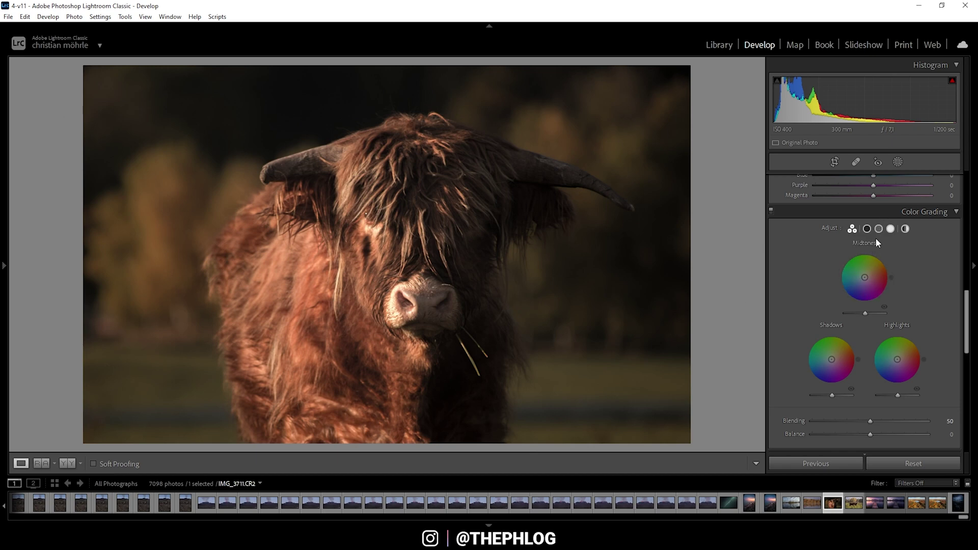
pyautogui.click(890, 229)
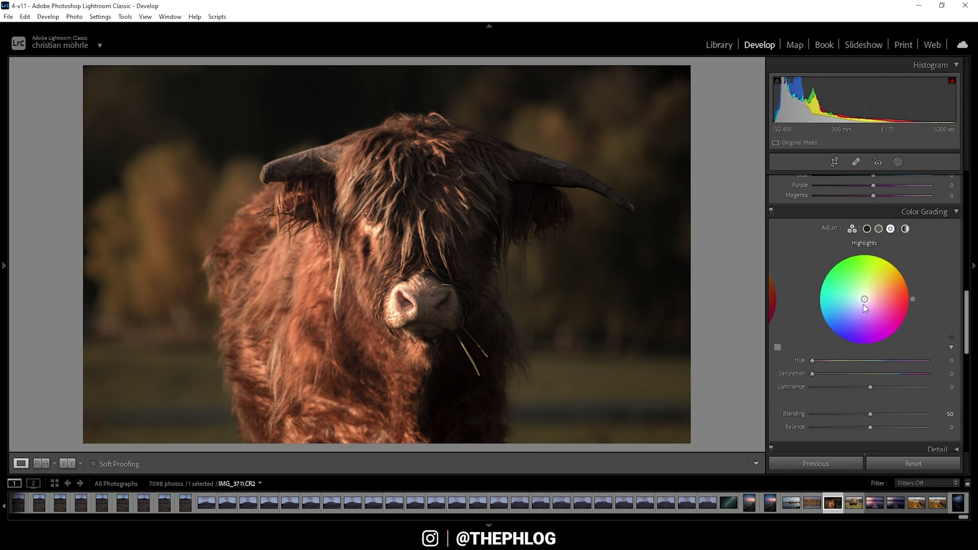
pyautogui.moveTo(868, 298); pyautogui.dragTo(873, 290)
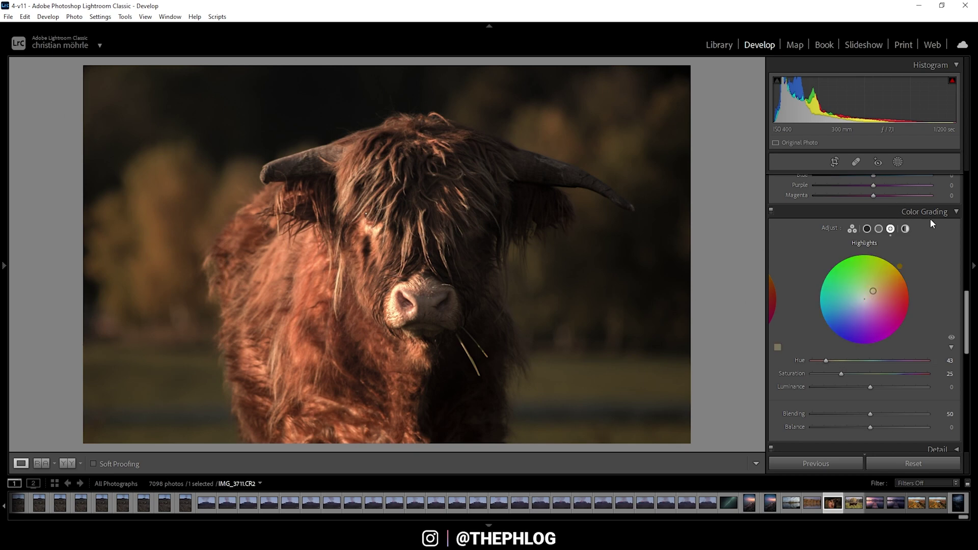
# Toggle color grading off and on to compare before and after, leaving it on.
pyautogui.click(771, 212)
pyautogui.click(770, 211)
pyautogui.click(771, 211)
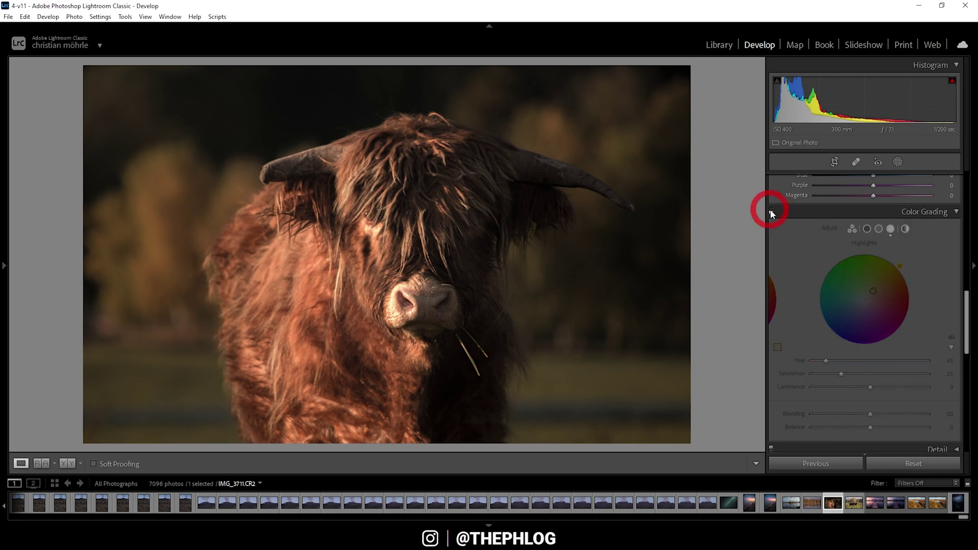
pyautogui.click(771, 212)
pyautogui.click(771, 211)
pyautogui.click(771, 212)
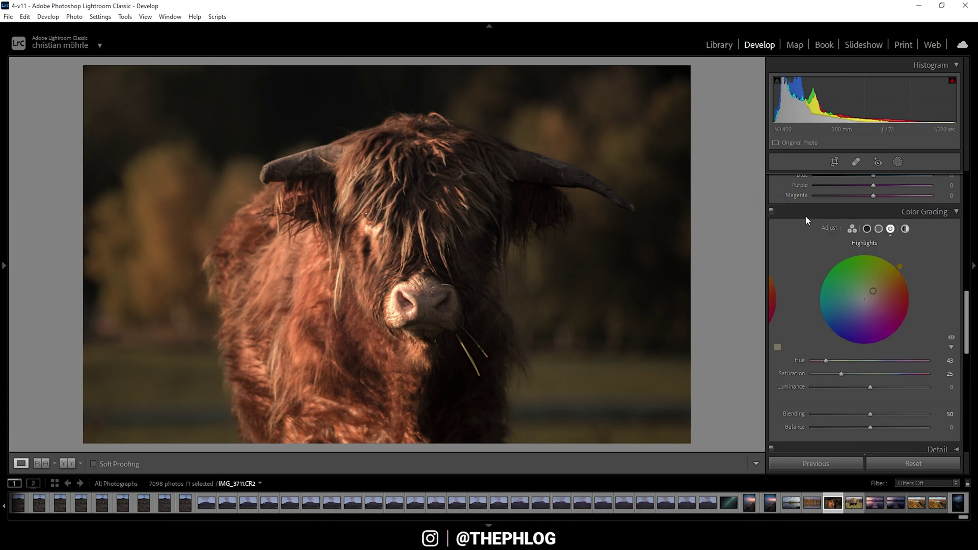
# Try a yellow-orange midtone tint, then pull its saturation back to near zero.
pyautogui.click(879, 228)
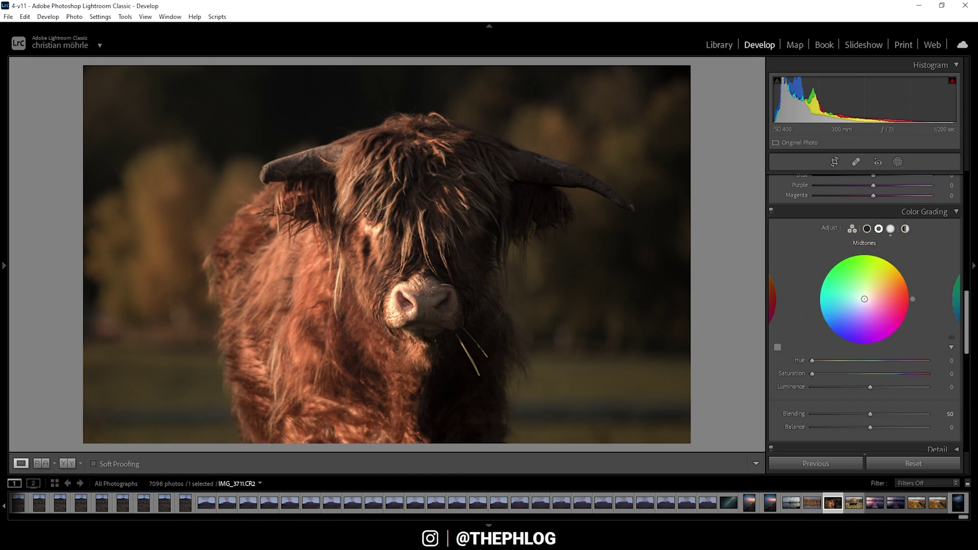
pyautogui.moveTo(866, 300); pyautogui.dragTo(871, 292)
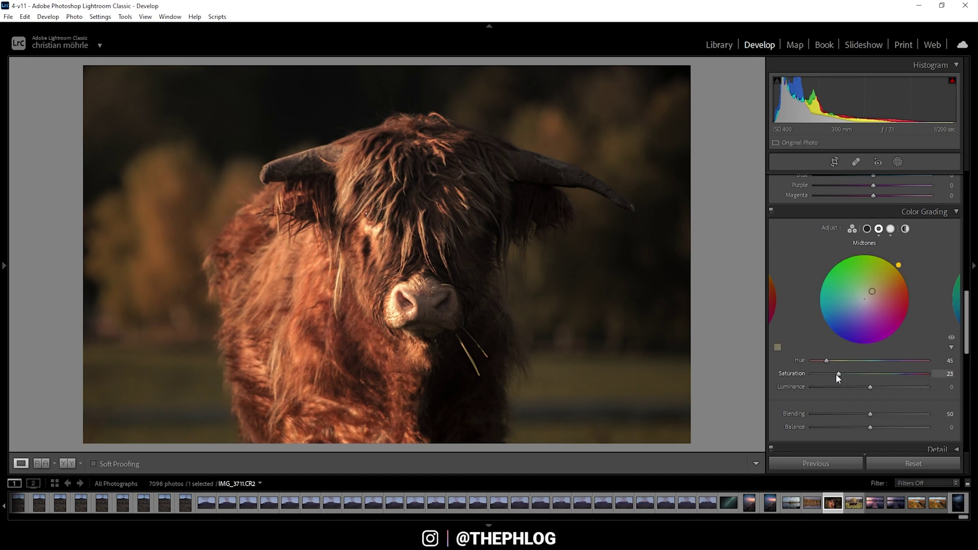
pyautogui.moveTo(837, 374); pyautogui.dragTo(812, 372)
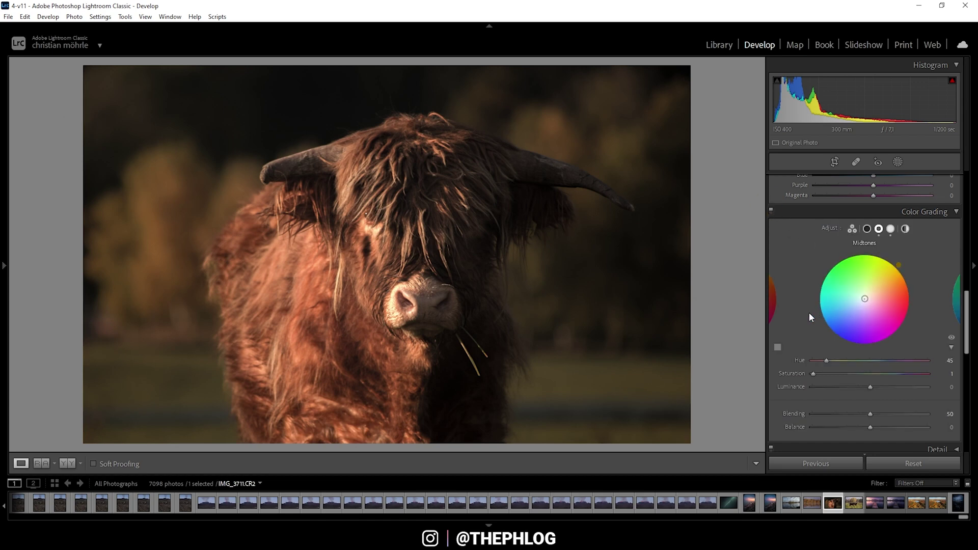
pyautogui.scroll(-2, 808, 311)
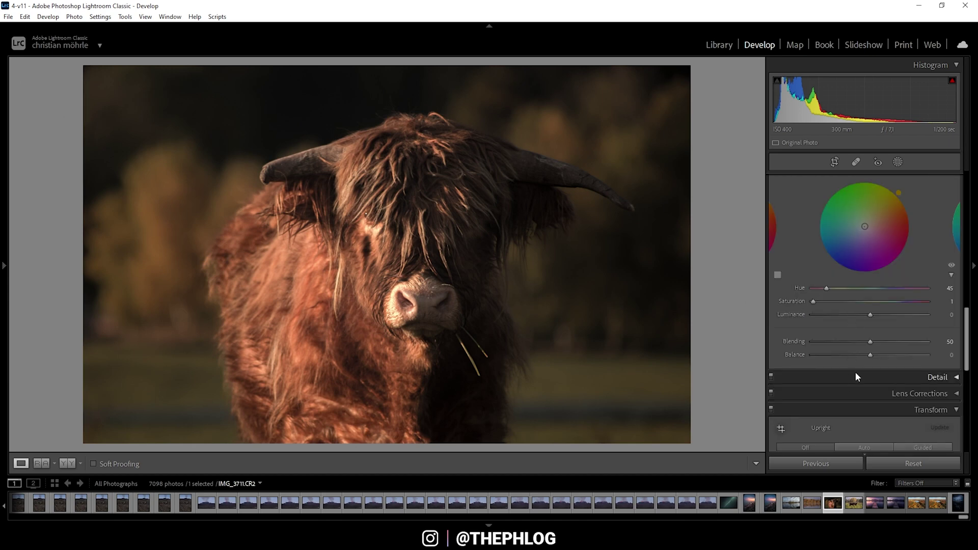
# Nudge the Calibration Blue Primary Hue slider left to −3.
pyautogui.scroll(-5, 855, 372)
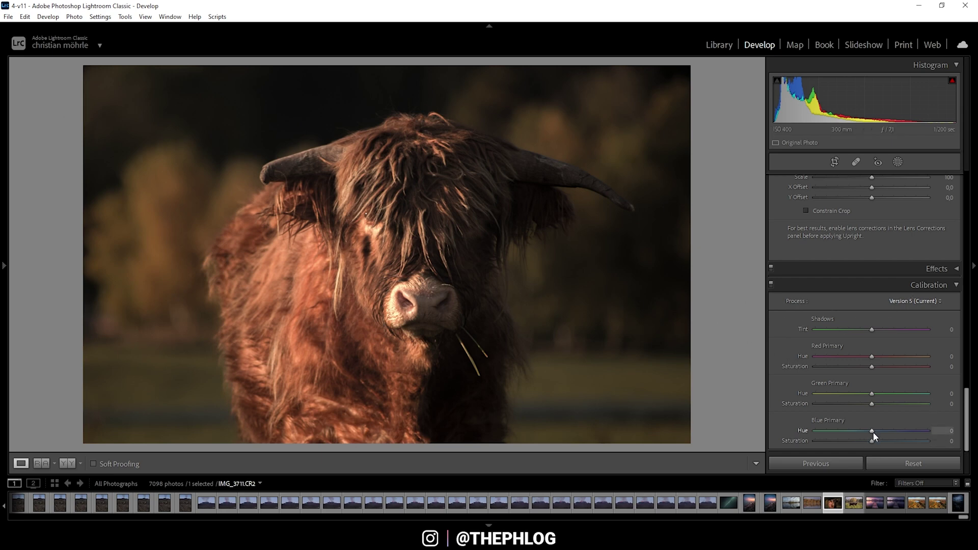
pyautogui.moveTo(872, 433); pyautogui.dragTo(870, 435)
pyautogui.moveTo(870, 433); pyautogui.dragTo(869, 432)
pyautogui.scroll(1, 838, 399)
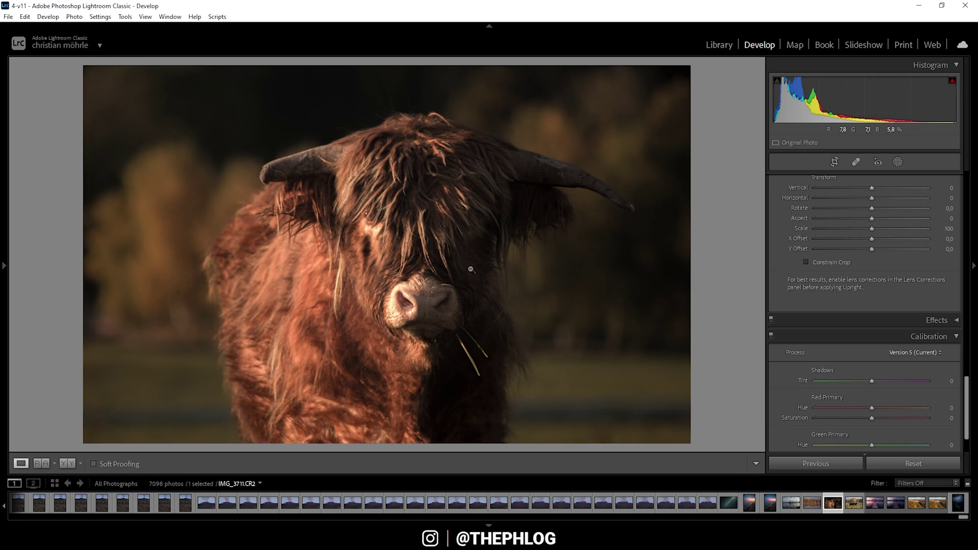
# Add a Highlight Priority post-crop vignette, settling its Amount at −2.
pyautogui.click(912, 321)
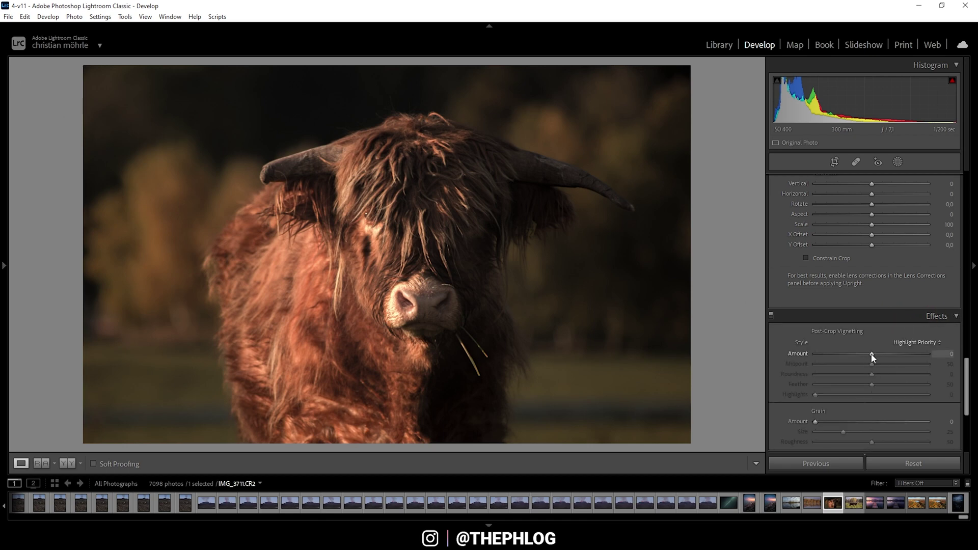
pyautogui.moveTo(872, 353); pyautogui.dragTo(866, 352)
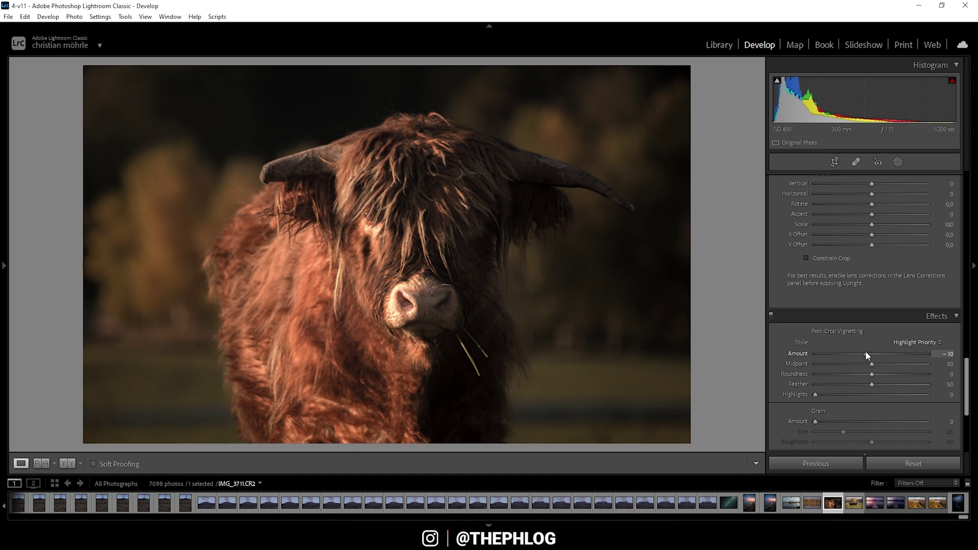
pyautogui.moveTo(866, 352); pyautogui.dragTo(870, 351)
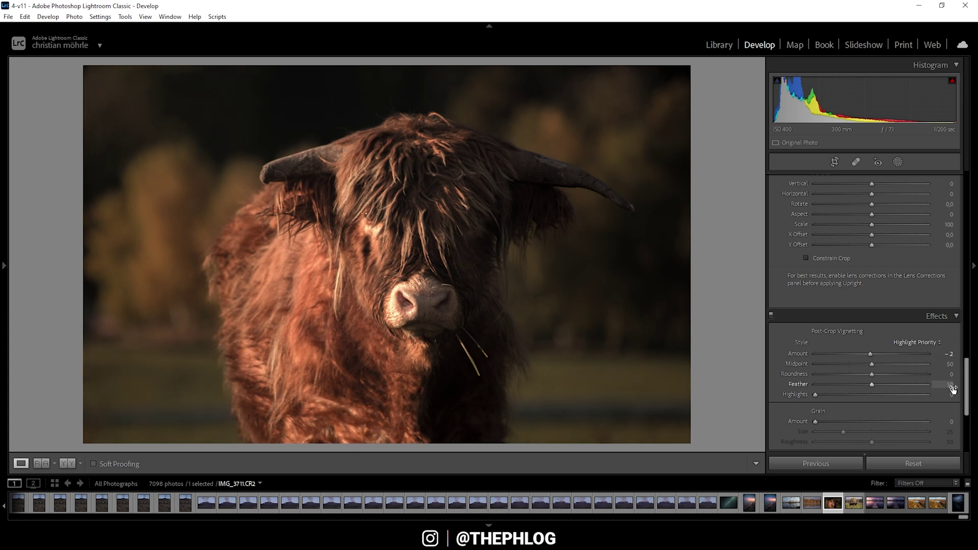
# Raise sharpening to Amount 79 and Detail 100, keeping Radius at 0.5.
pyautogui.scroll(-1, 956, 375)
pyautogui.scroll(2, 956, 375)
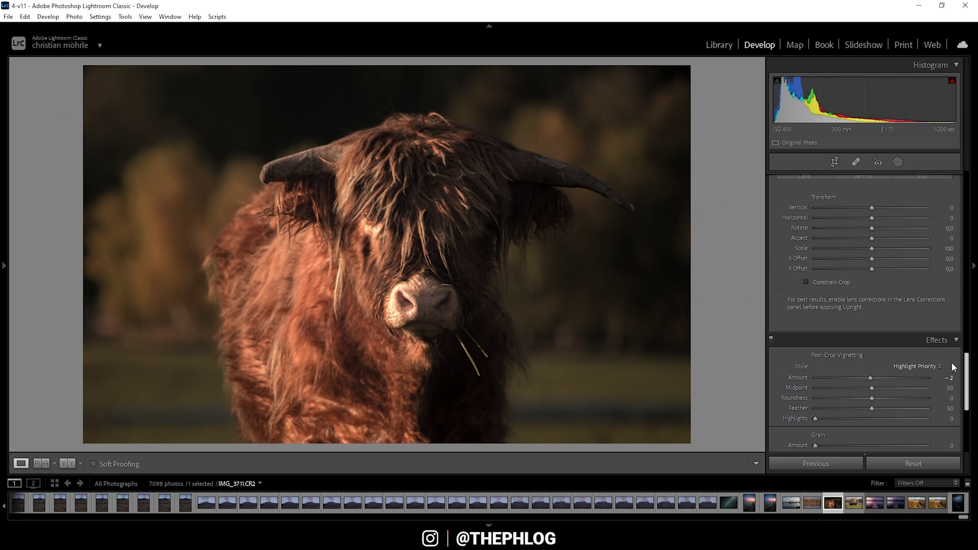
pyautogui.scroll(4, 952, 366)
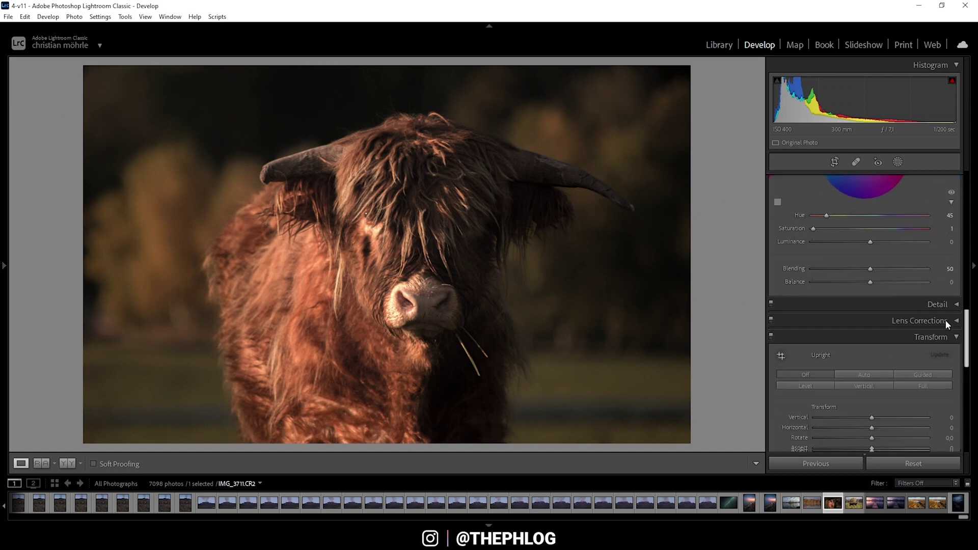
pyautogui.click(907, 305)
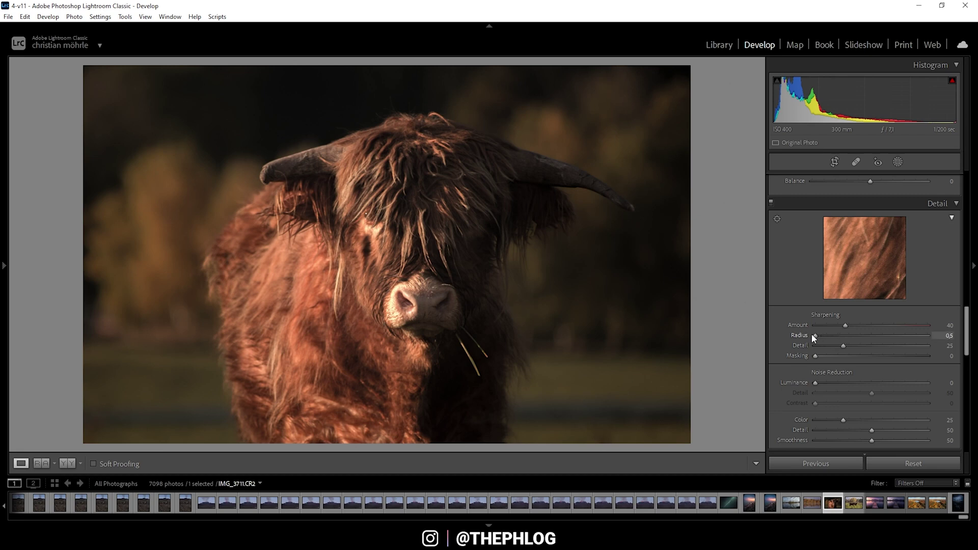
pyautogui.moveTo(845, 345); pyautogui.dragTo(850, 346)
pyautogui.moveTo(936, 350); pyautogui.dragTo(954, 343)
pyautogui.moveTo(859, 325); pyautogui.dragTo(866, 325)
# Alt-drag sharpening Masking to 66 so only the fur's edges are sharpened.
pyautogui.press('alt')
pyautogui.moveTo(817, 355); pyautogui.dragTo(891, 366)
pyautogui.scroll(13, 849, 321)
pyautogui.moveTo(967, 331); pyautogui.dragTo(951, 176)
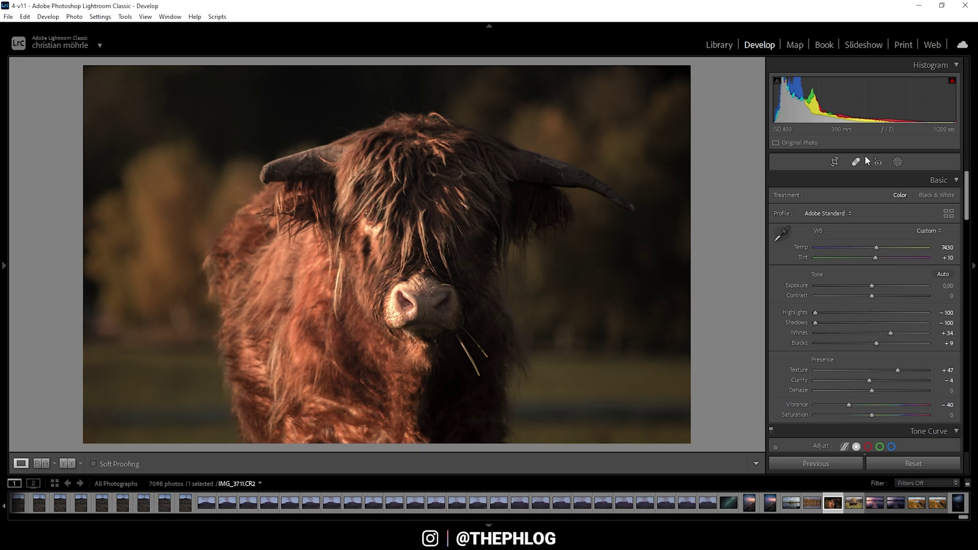
pyautogui.click(897, 162)
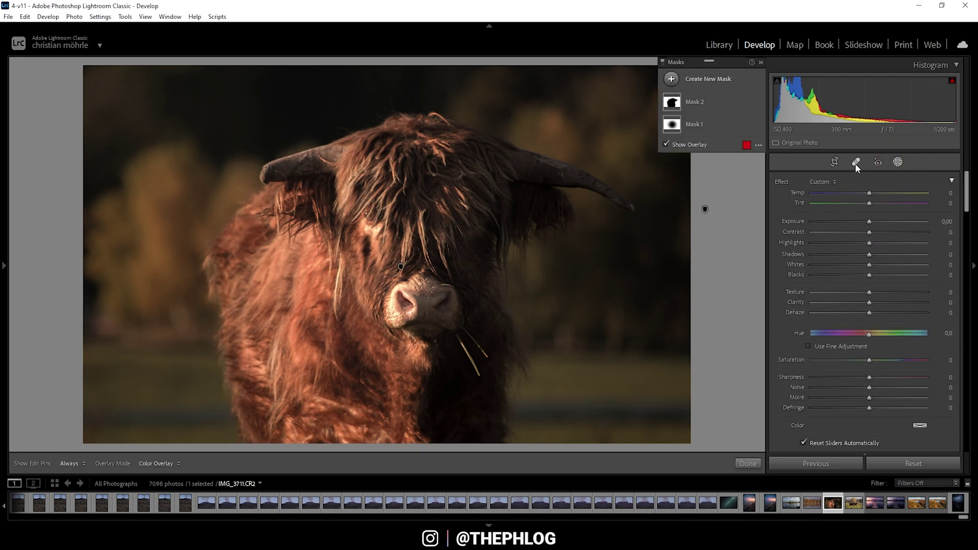
# Draw a large radial gradient mask over the upper-left with Feather 100, rotated clockwise.
pyautogui.click(671, 79)
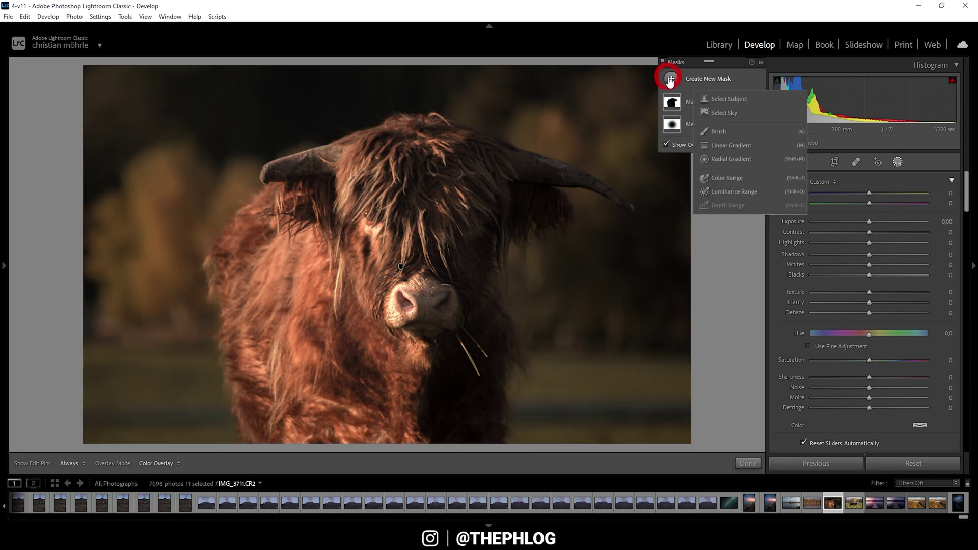
pyautogui.click(729, 159)
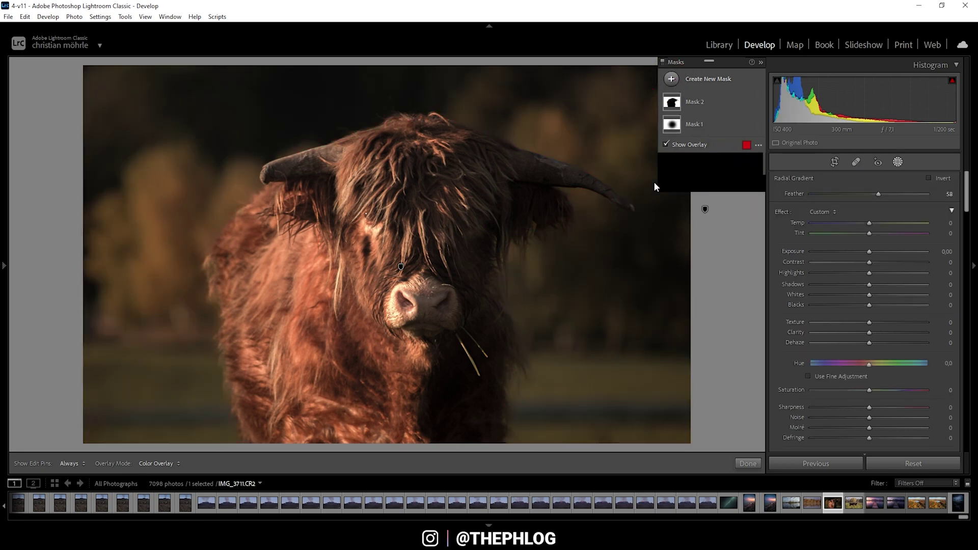
pyautogui.moveTo(120, 148); pyautogui.dragTo(359, 340)
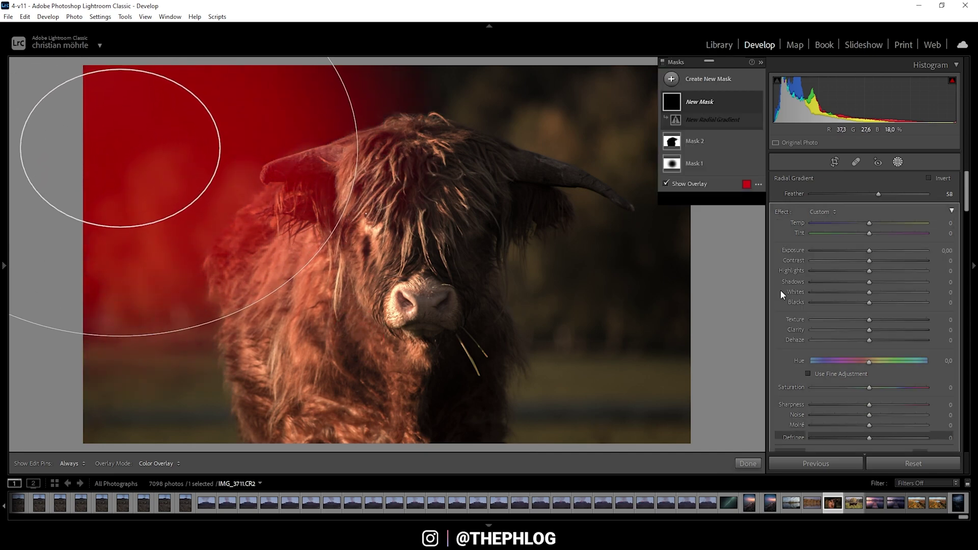
pyautogui.moveTo(884, 193); pyautogui.dragTo(942, 196)
pyautogui.moveTo(389, 144); pyautogui.dragTo(365, 191)
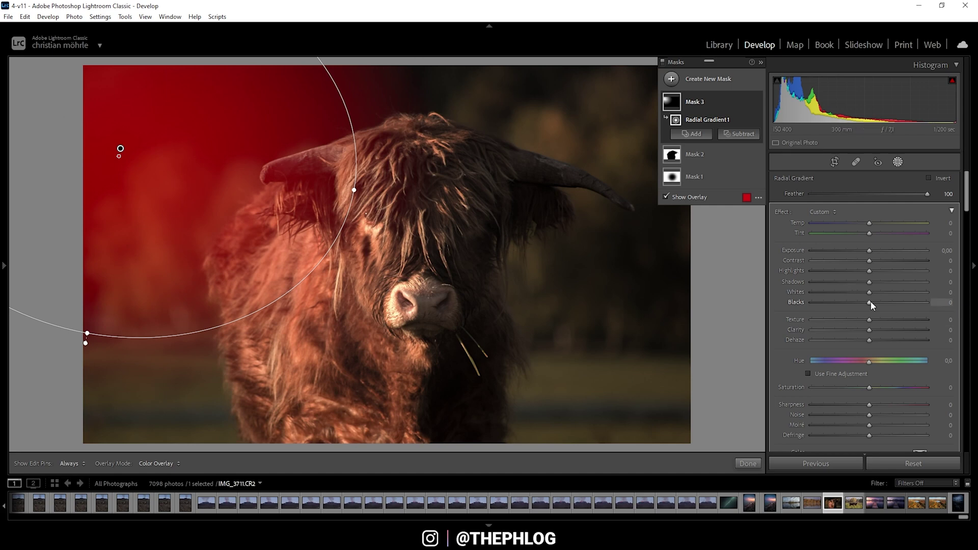
# Lift the radial mask's Blacks to +13 and warm its Temp to 58.
pyautogui.moveTo(870, 301)
pyautogui.mouseDown()
pyautogui.moveTo(928, 297)
pyautogui.moveTo(885, 287)
pyautogui.moveTo(878, 300)
pyautogui.mouseUp()
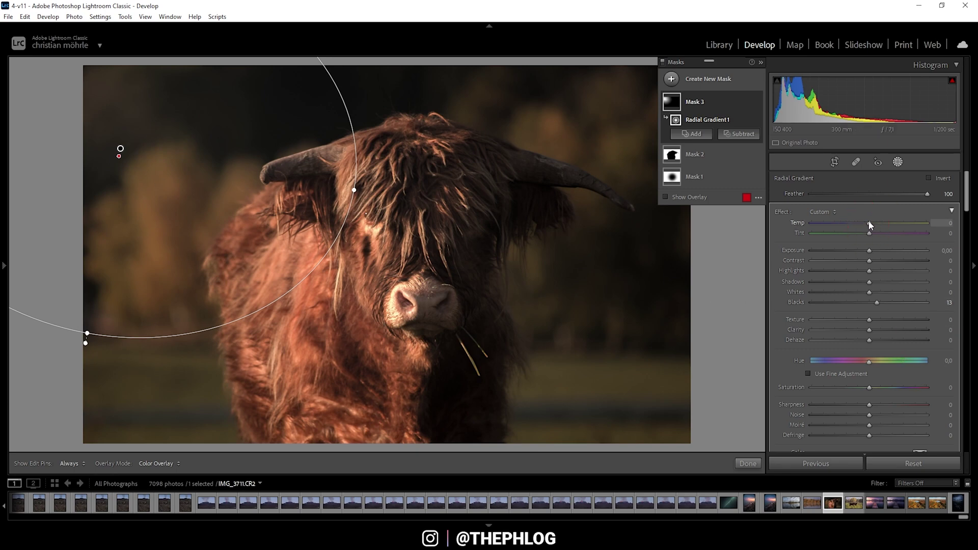
pyautogui.moveTo(877, 223); pyautogui.dragTo(903, 225)
pyautogui.scroll(-3, 927, 362)
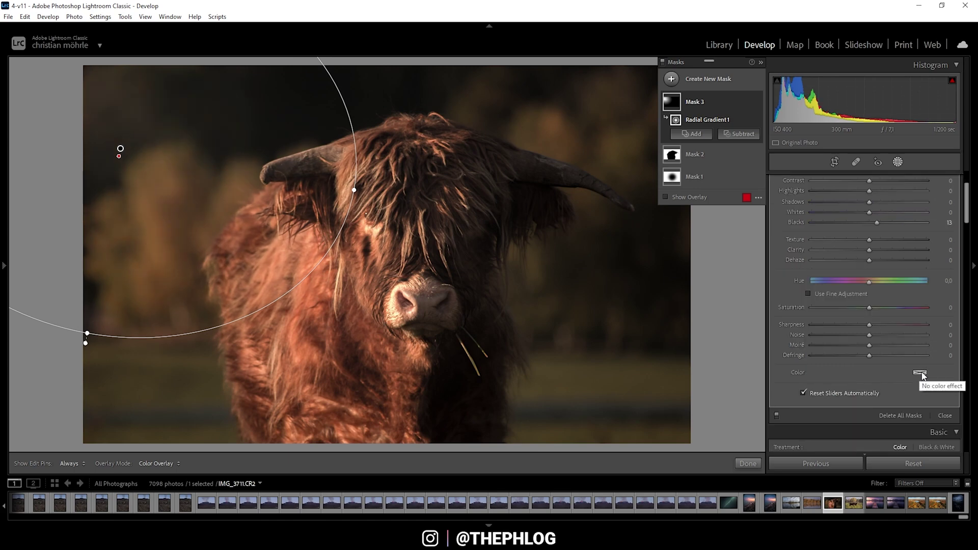
pyautogui.click(919, 373)
# Tint the radial glow pale tan (H 45, S 17) and set mask Whites 12, Blacks 27.
pyautogui.click(731, 401)
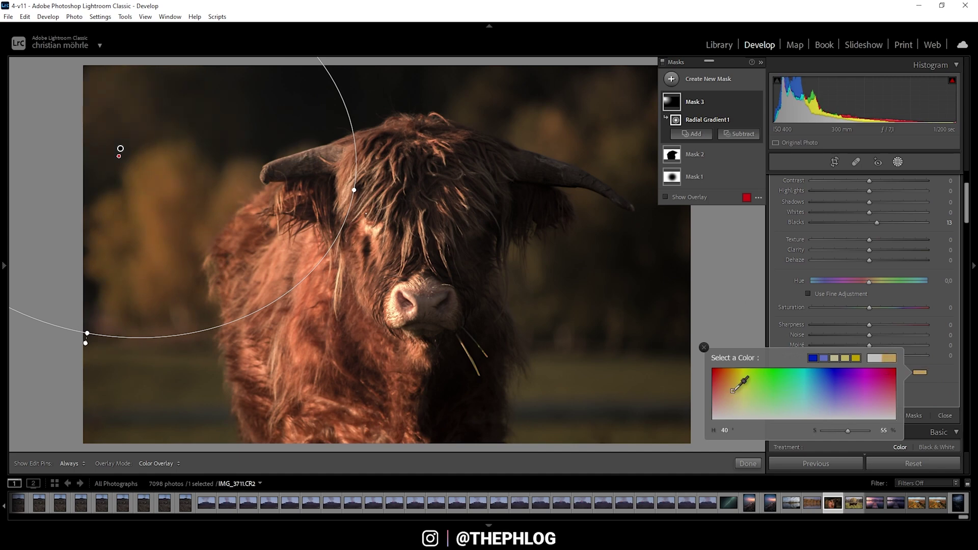
pyautogui.moveTo(730, 397); pyautogui.dragTo(734, 409)
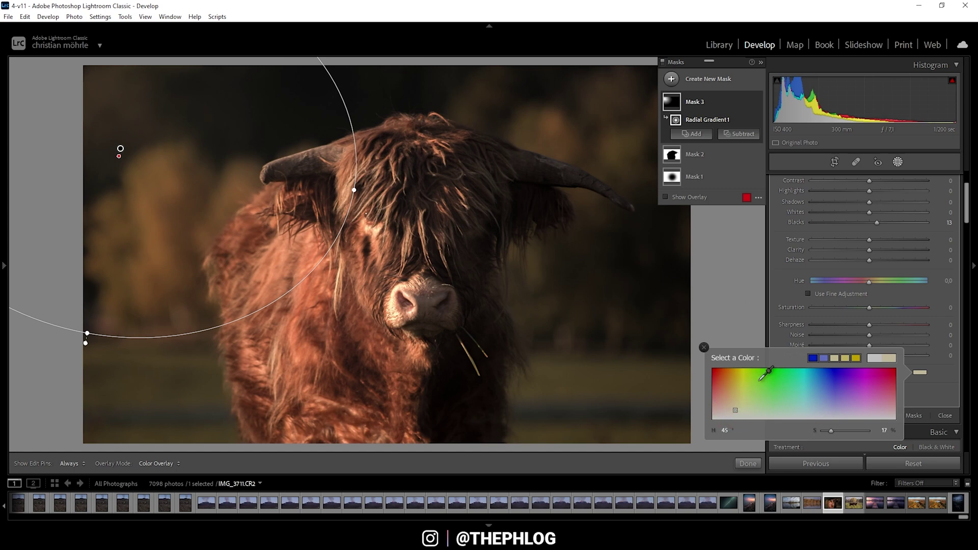
pyautogui.click(781, 287)
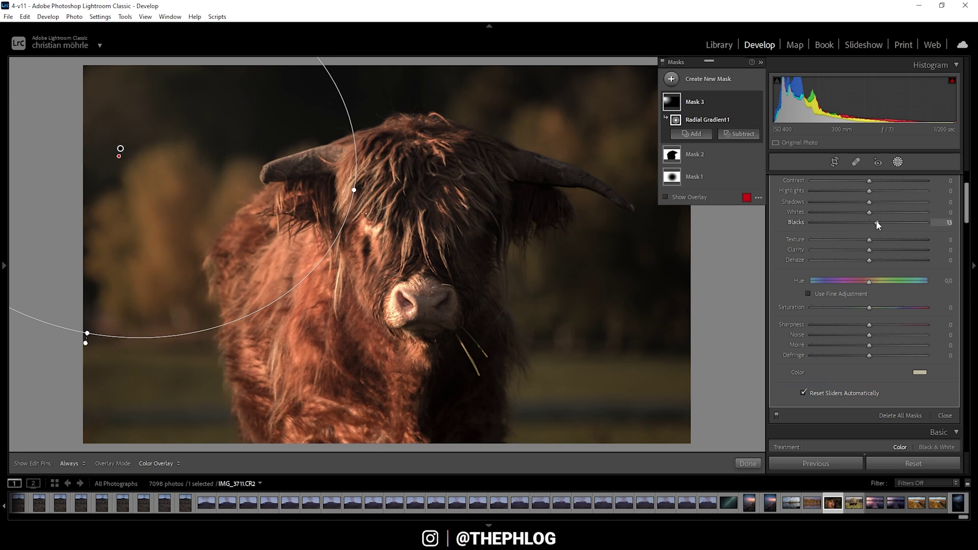
pyautogui.moveTo(876, 222)
pyautogui.mouseDown()
pyautogui.moveTo(891, 222)
pyautogui.moveTo(879, 216)
pyautogui.mouseUp()
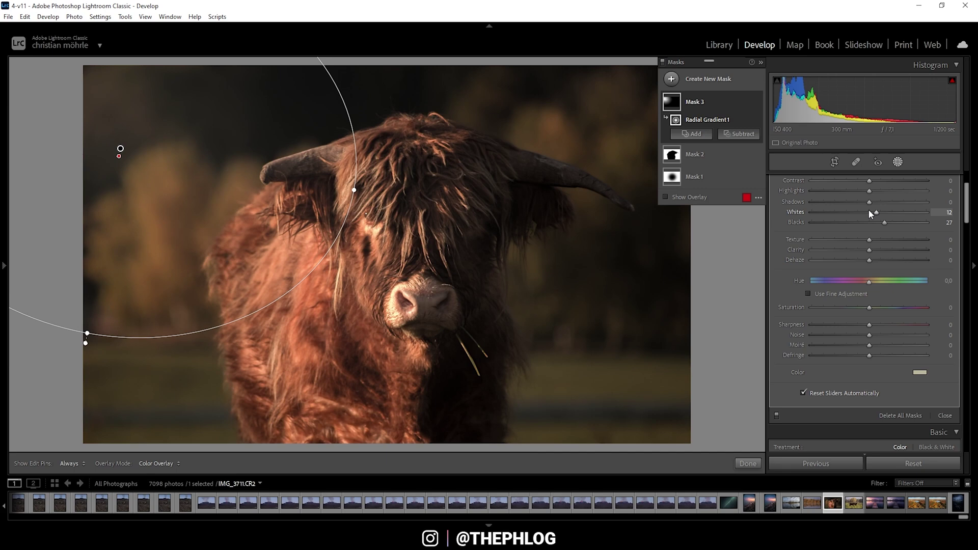
pyautogui.click(898, 162)
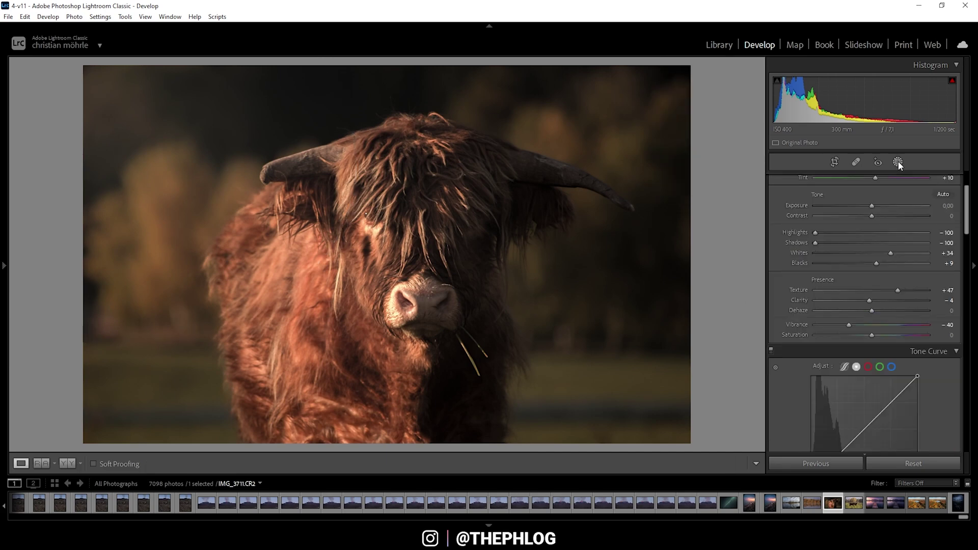